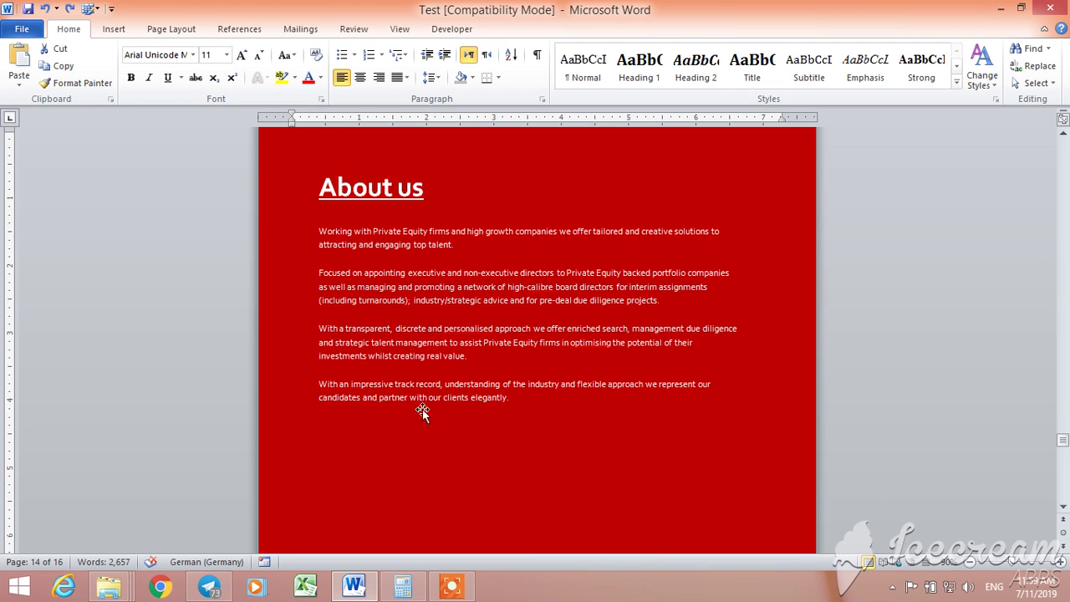
# Append "sf" to the "About us" heading on page 14, delete it again, and select the heading text
pyautogui.click(378, 188)
pyautogui.press('End')
pyautogui.write('sf')
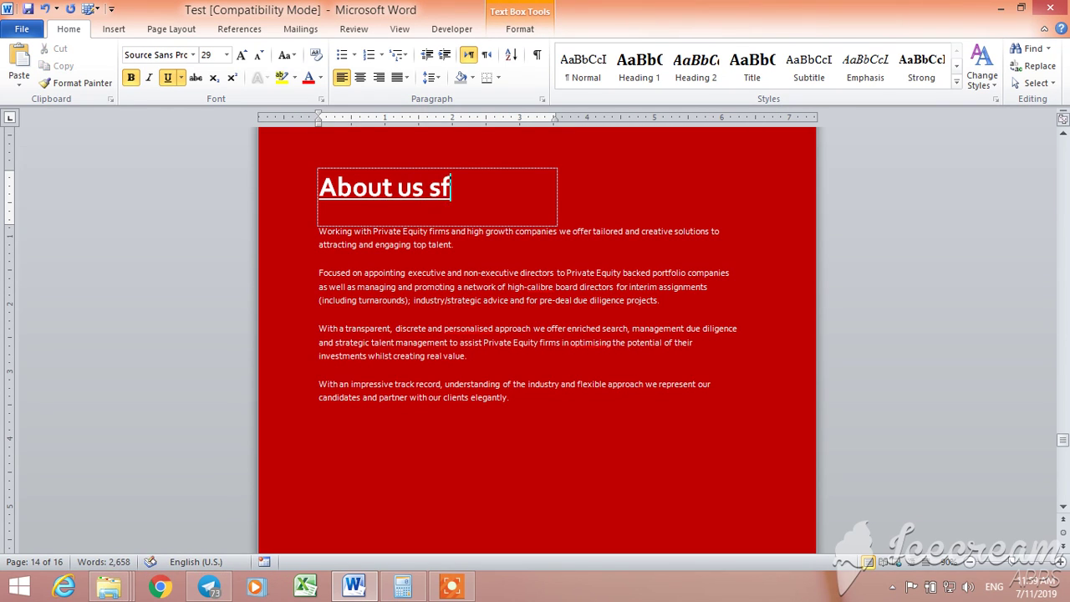
pyautogui.press('BackSpace')
pyautogui.press('BackSpace')
pyautogui.press('BackSpace')
pyautogui.moveTo(425, 188); pyautogui.dragTo(321, 188)
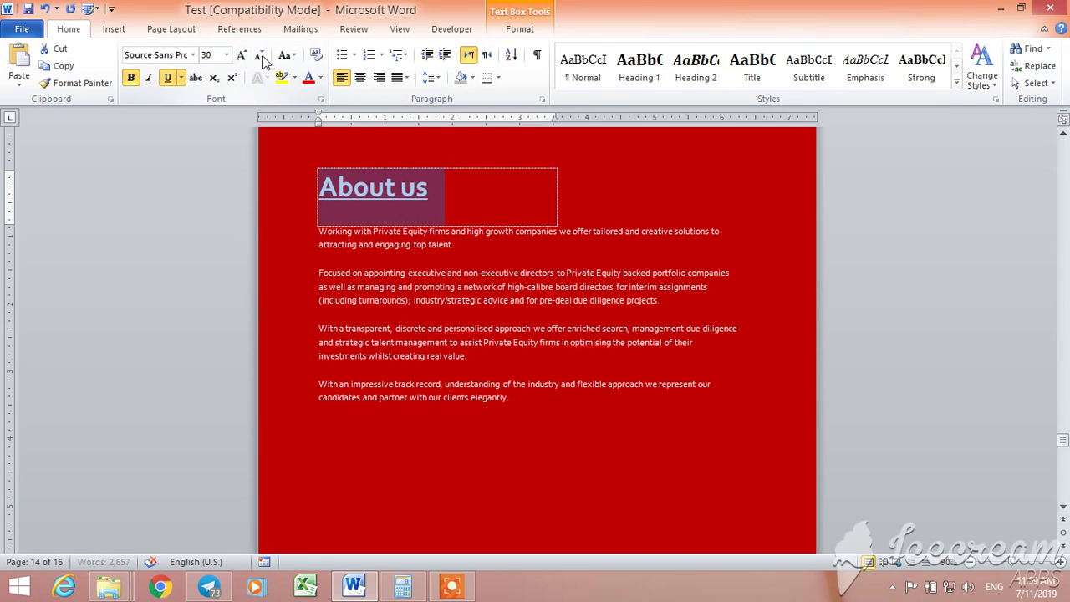
# Try to move the body text box under the "About us" heading slightly down the page
pyautogui.click(536, 339)
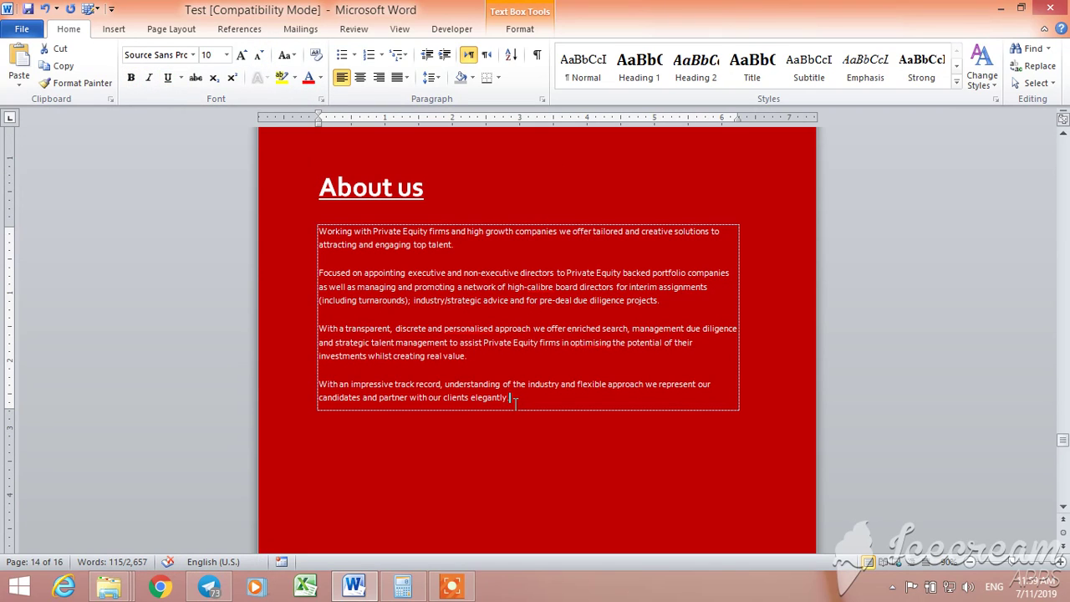
pyautogui.moveTo(516, 402); pyautogui.dragTo(444, 398)
pyautogui.click(526, 397)
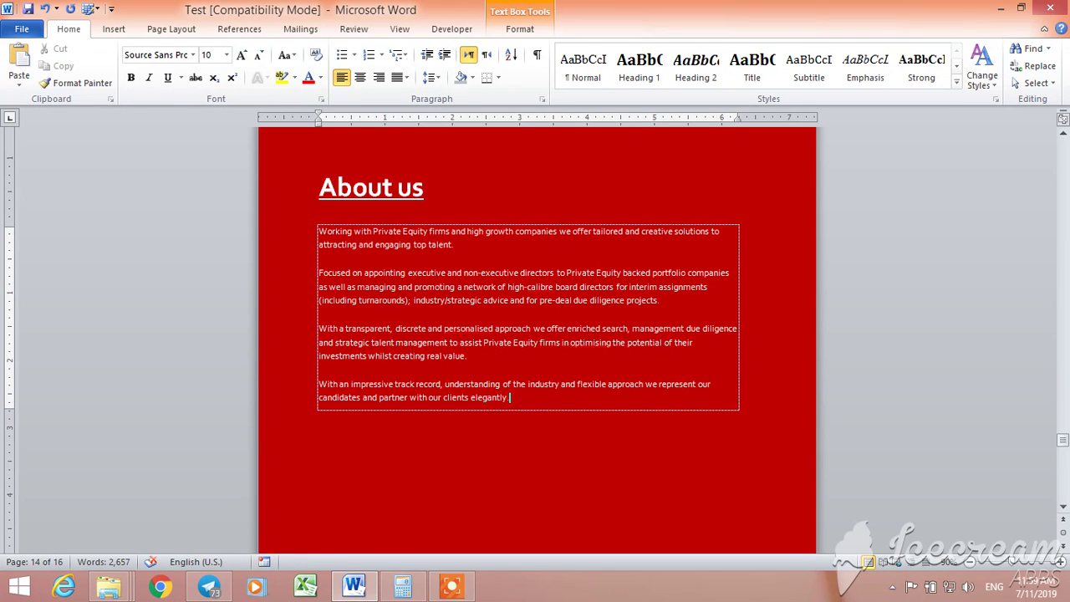
pyautogui.click(484, 455)
pyautogui.scroll(2, 484, 455)
pyautogui.click(380, 350)
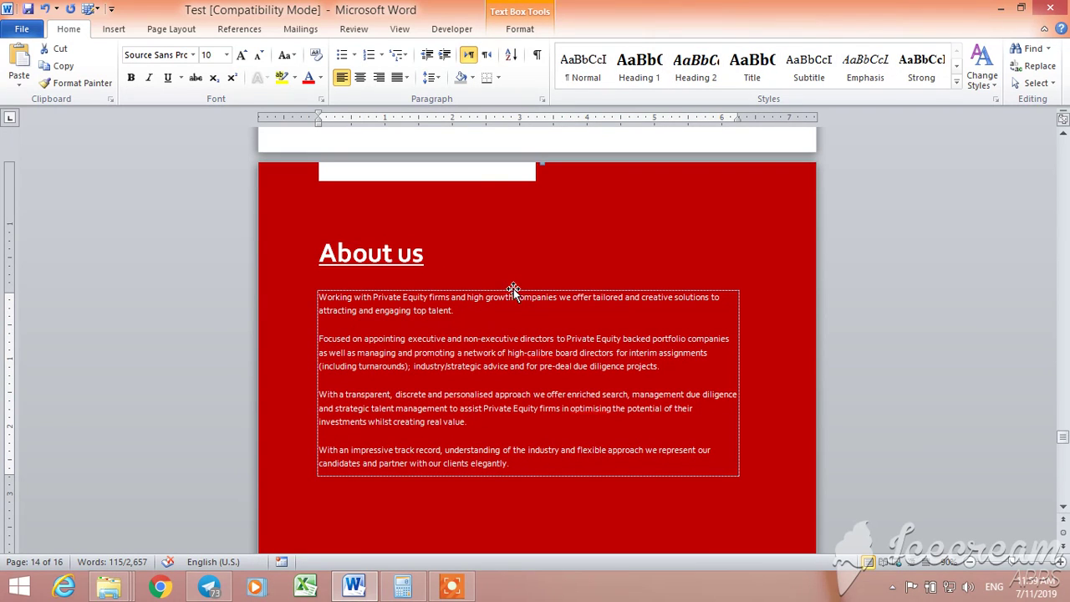
pyautogui.moveTo(515, 292); pyautogui.dragTo(517, 319)
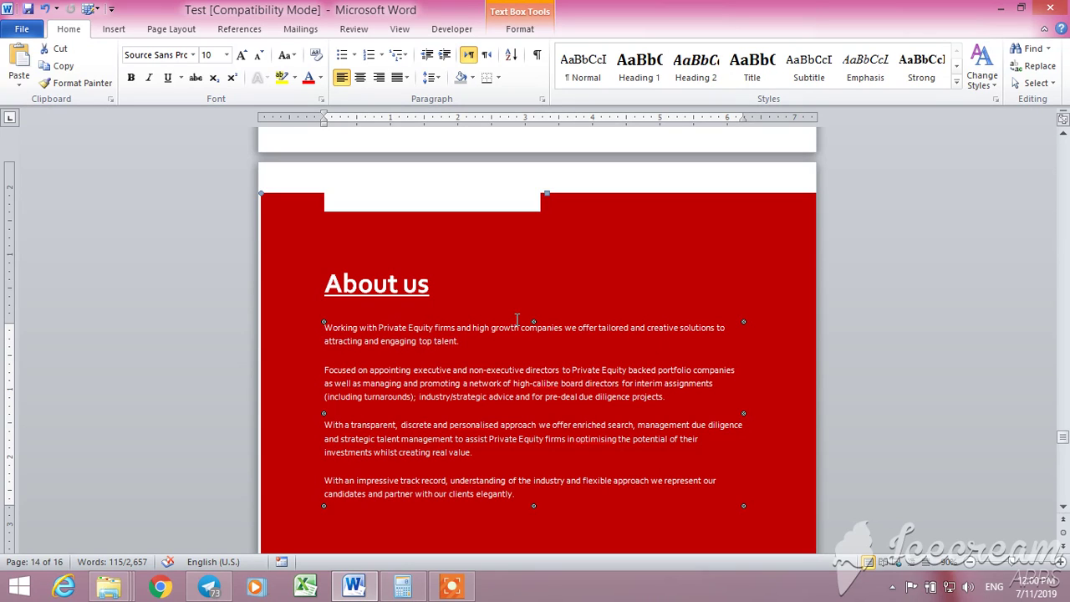
# Add a line break after "Talent Mapping Template" in the footer text box of page 14 and remove it again
pyautogui.scroll(-5, 517, 320)
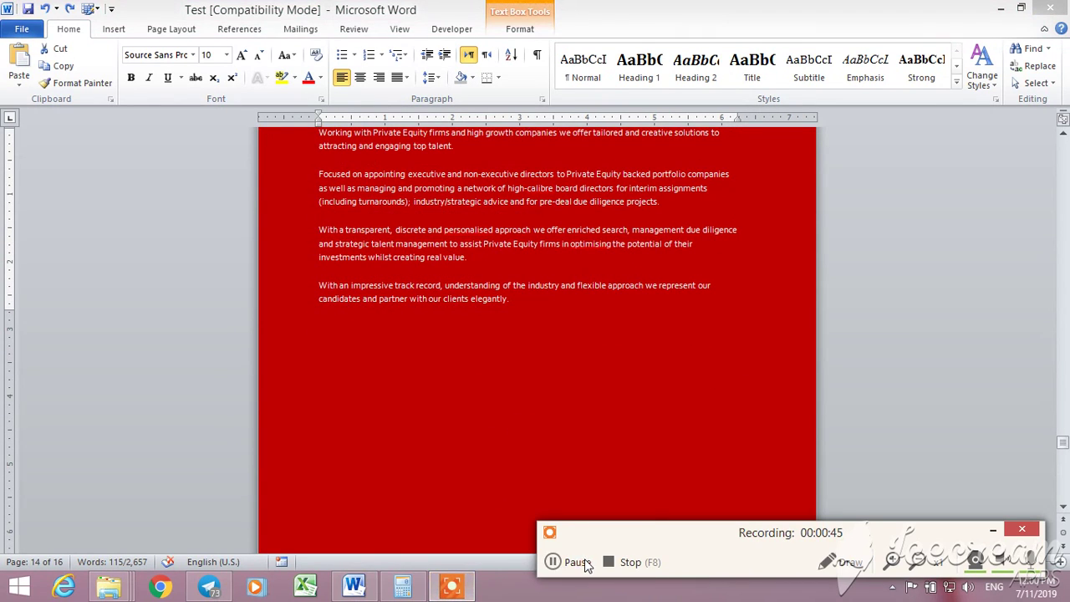
pyautogui.click(577, 562)
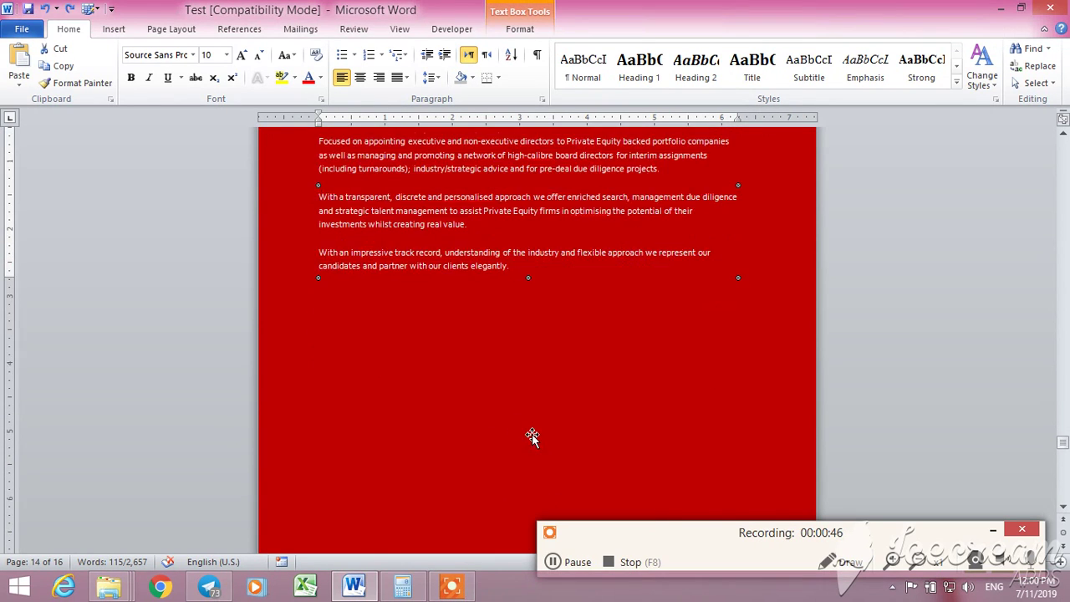
pyautogui.scroll(-3, 527, 434)
pyautogui.scroll(-3, 522, 434)
pyautogui.scroll(2, 473, 437)
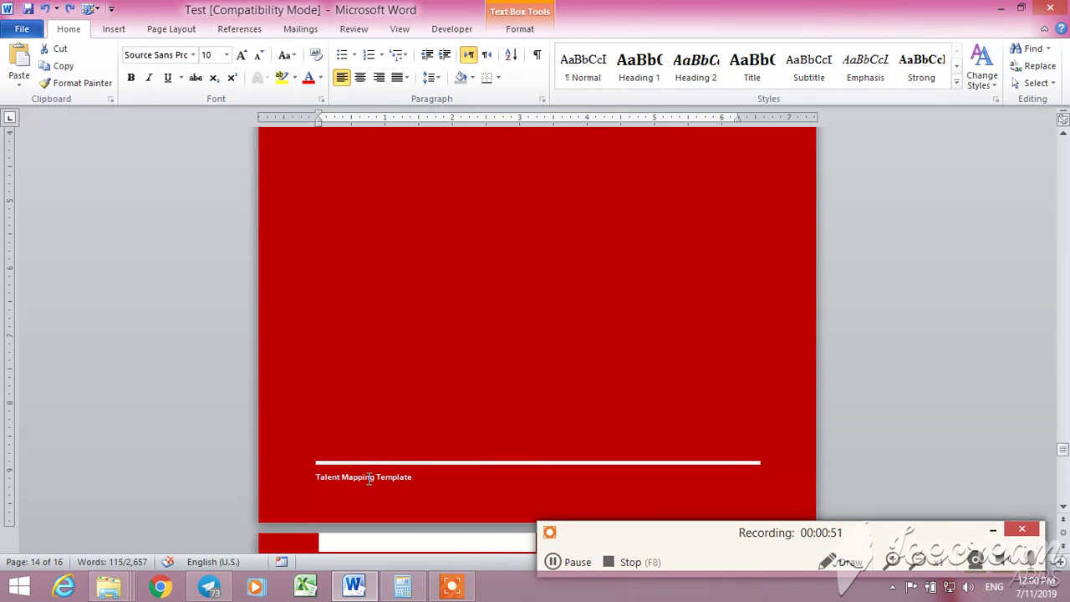
pyautogui.doubleClick(368, 478)
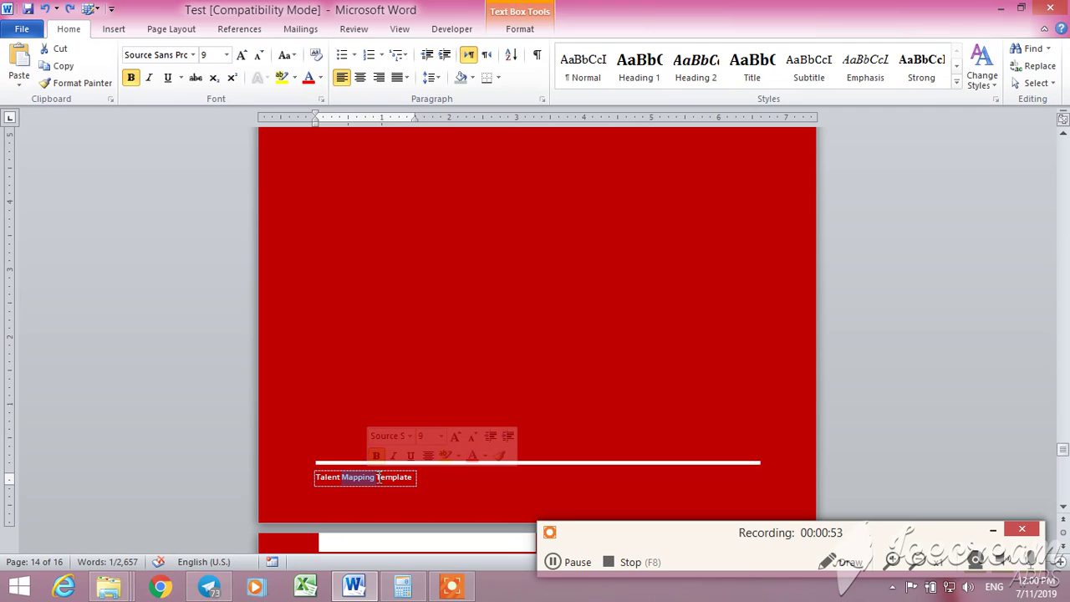
pyautogui.click(411, 478)
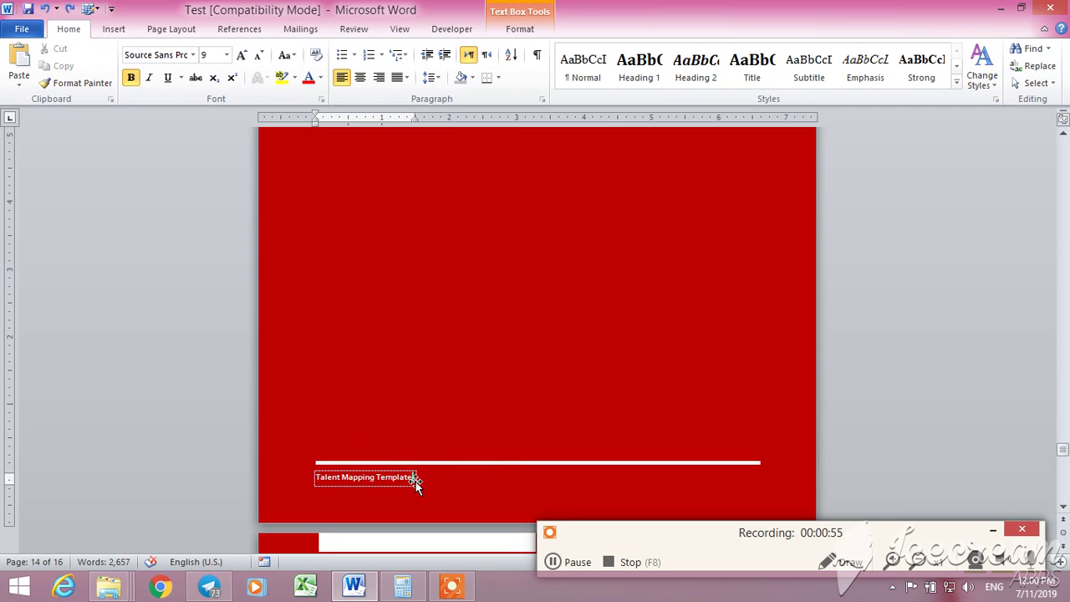
pyautogui.press('Return')
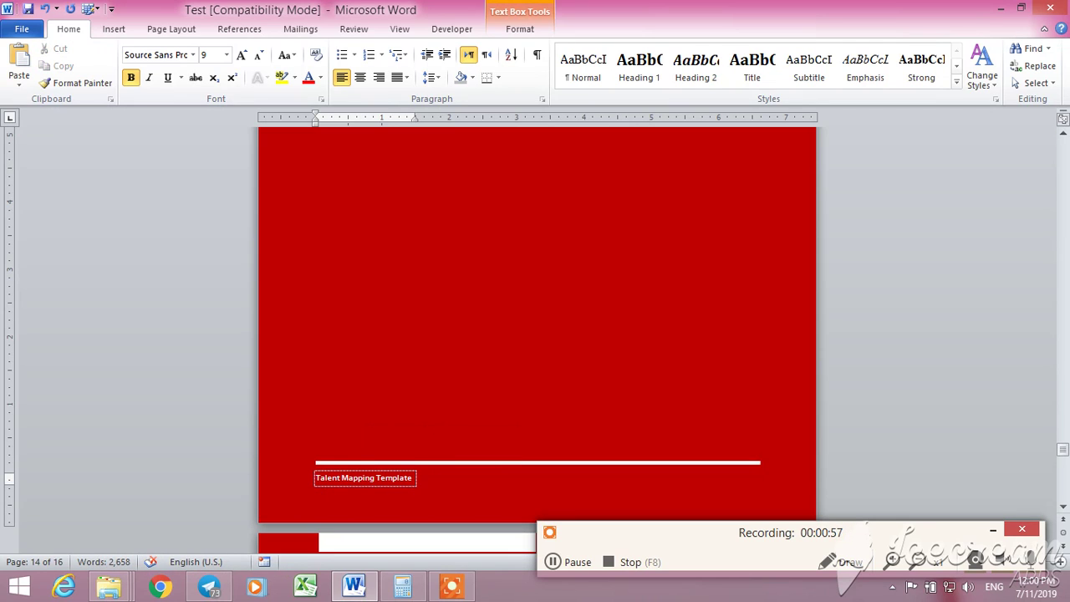
pyautogui.press('BackSpace')
# Examine the "Talent Mapping Template" footer text boxes on pages 14 and 15, ending back at the "About us" page
pyautogui.click(434, 356)
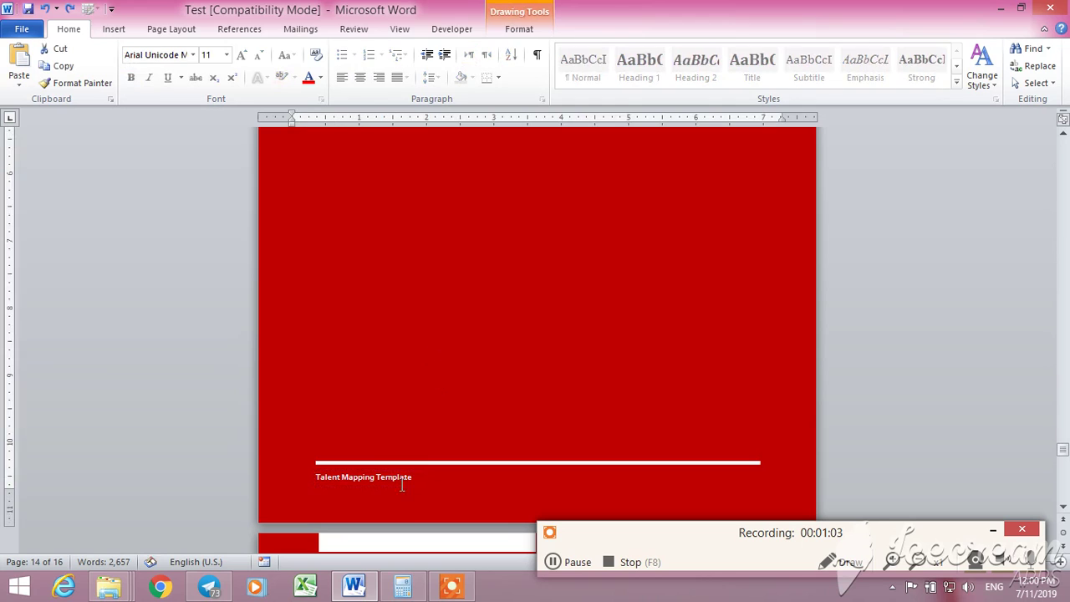
pyautogui.click(357, 477)
pyautogui.scroll(-10, 397, 411)
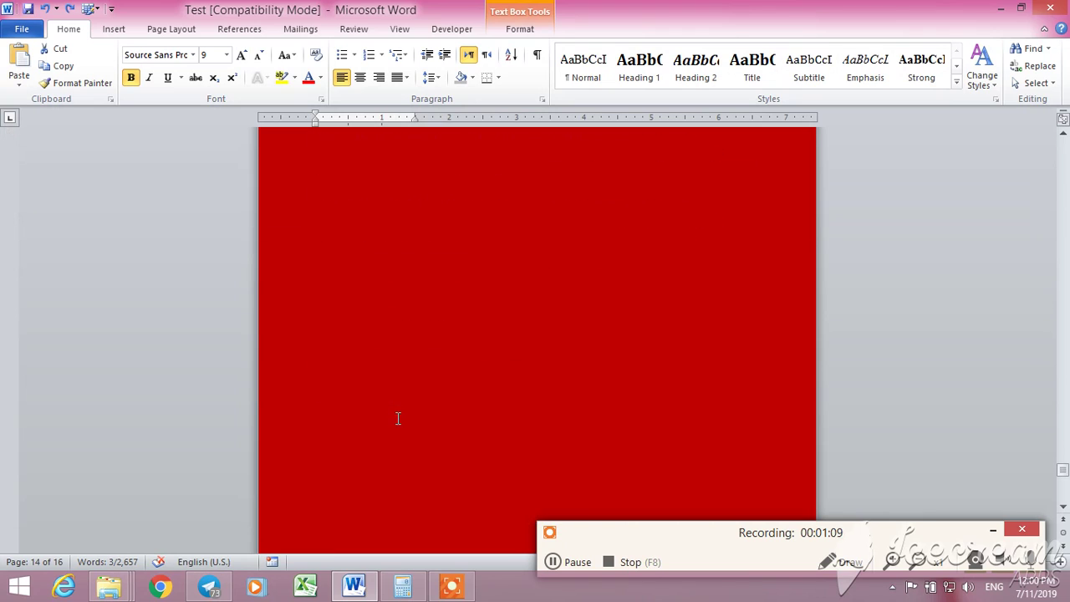
pyautogui.scroll(-3, 398, 418)
pyautogui.click(364, 422)
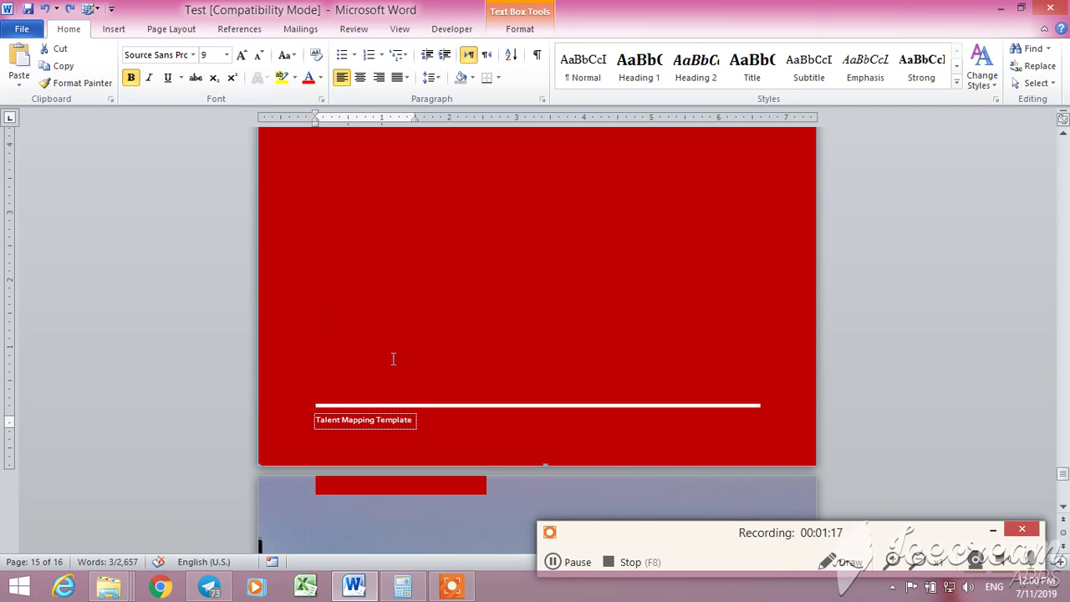
pyautogui.scroll(15, 365, 293)
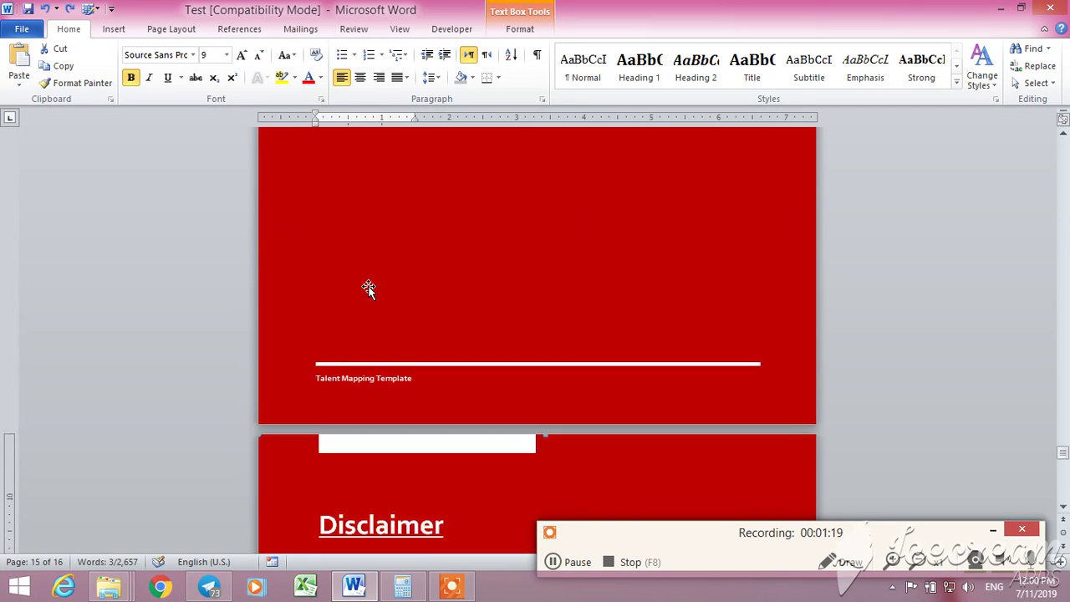
pyautogui.scroll(2, 374, 287)
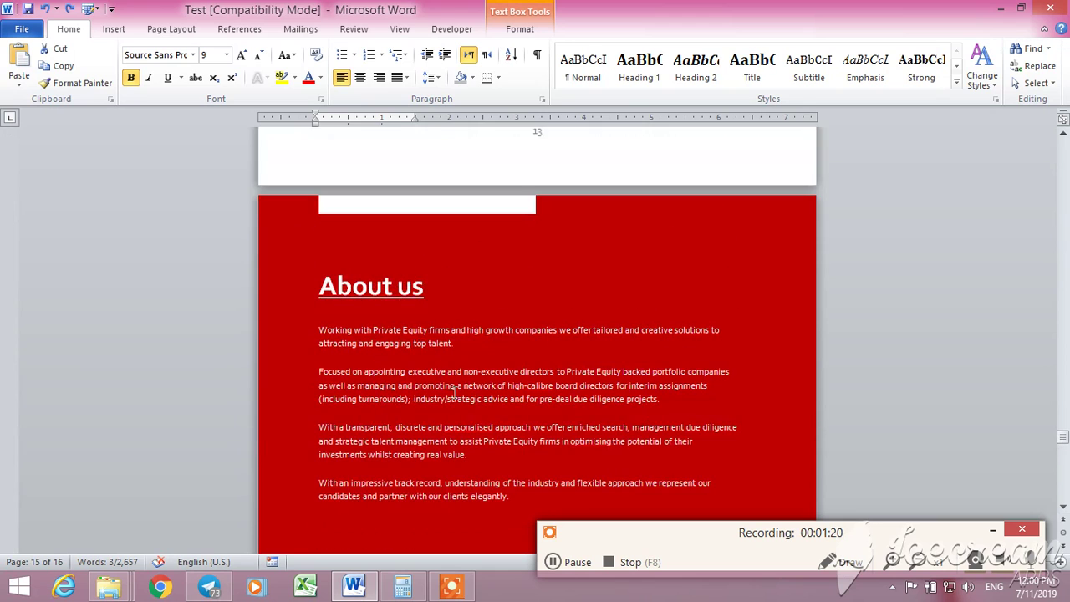
# Delete all text in the "Contact Us" text box on the closing page
pyautogui.click(577, 562)
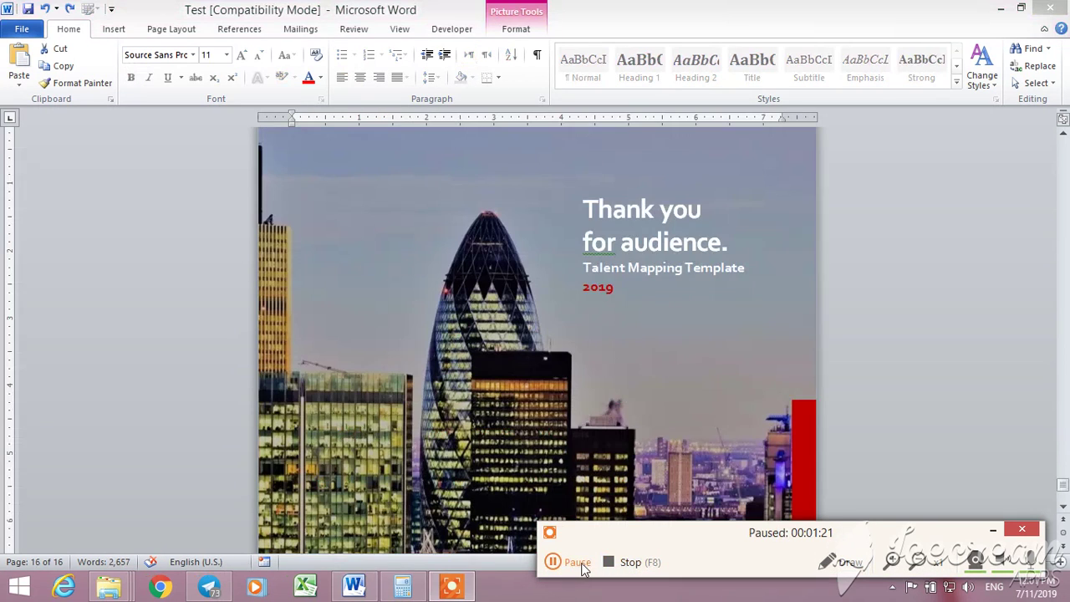
pyautogui.click(578, 563)
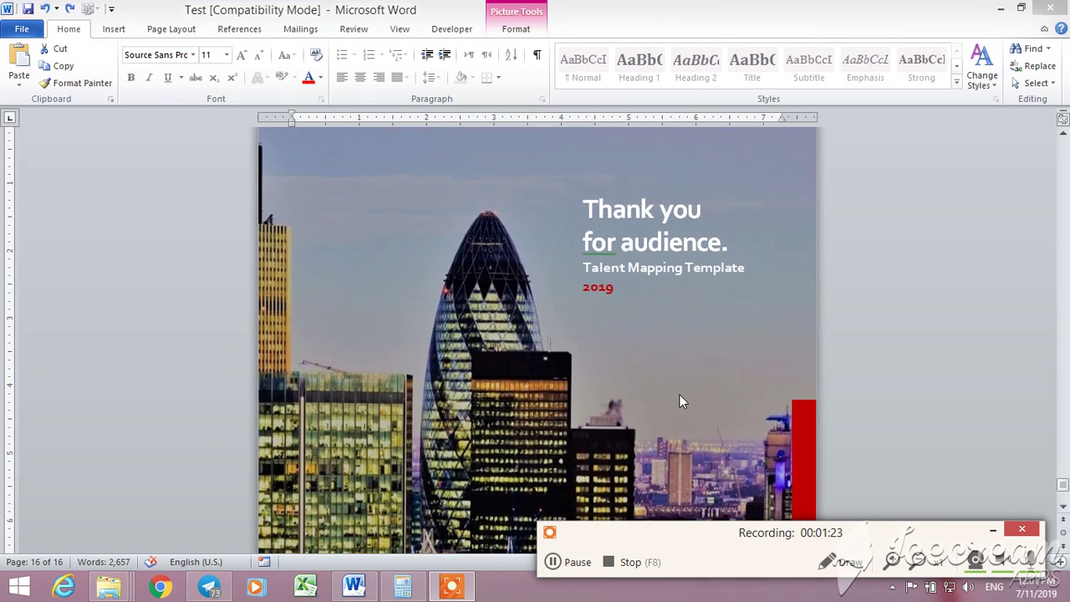
pyautogui.scroll(-5, 661, 361)
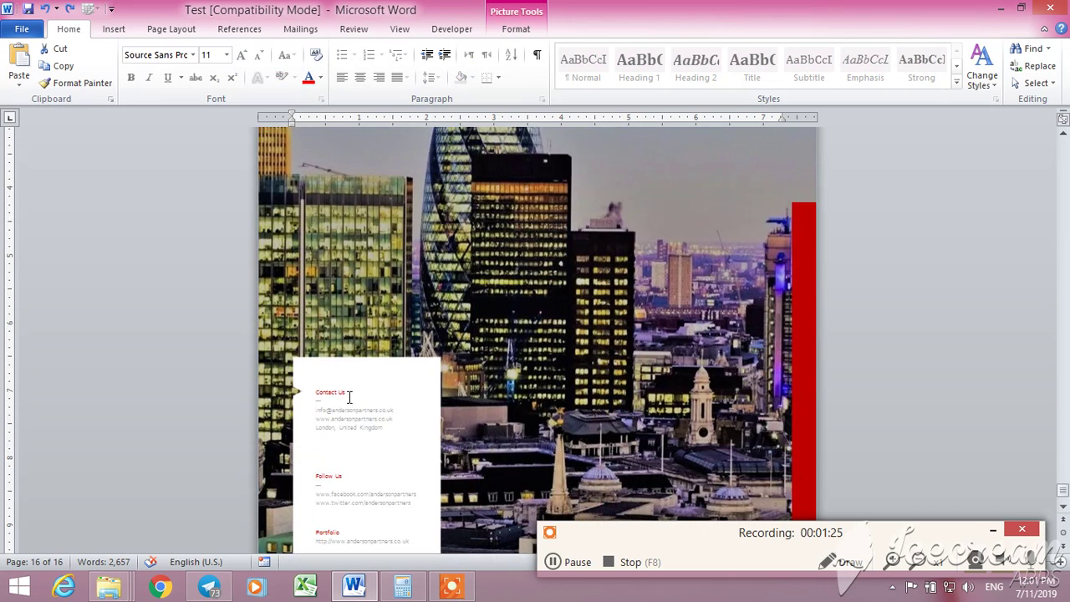
pyautogui.scroll(-2, 352, 434)
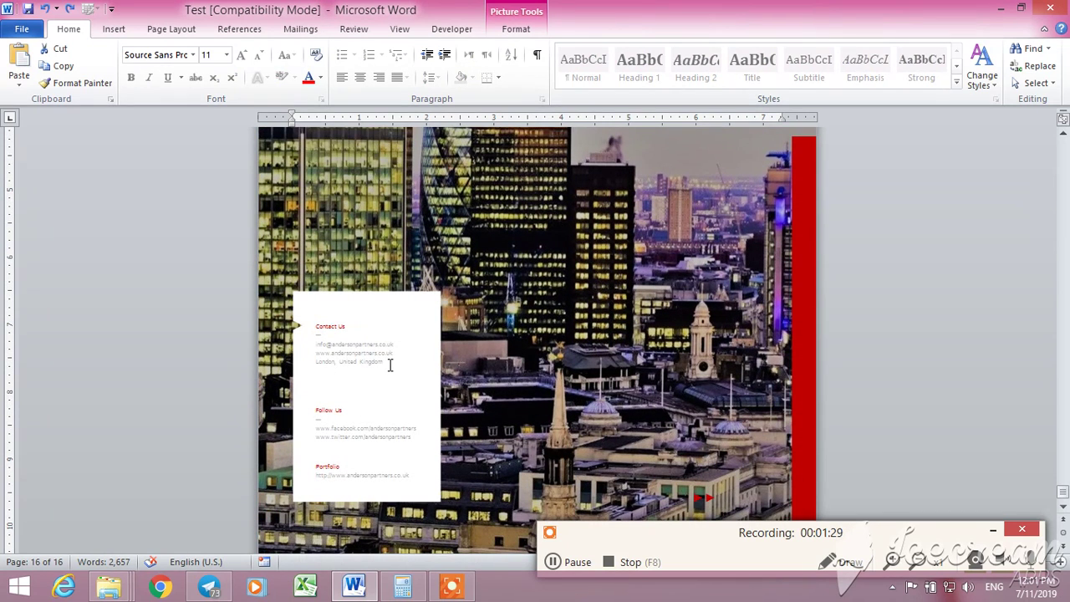
pyautogui.click(389, 365)
pyautogui.hotkey('ctrl', 'a')
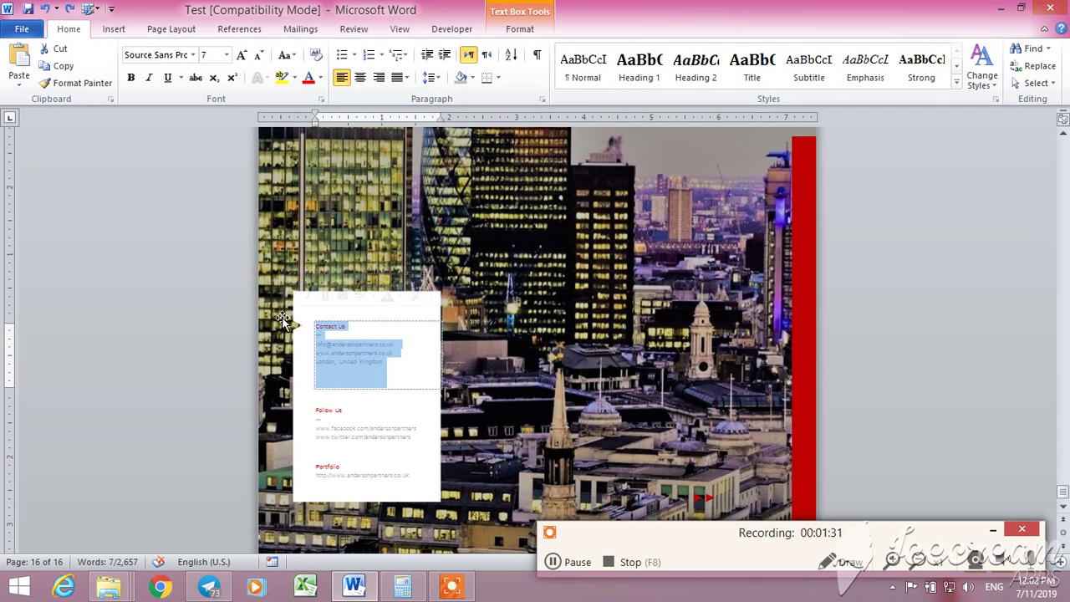
pyautogui.rightClick(346, 345)
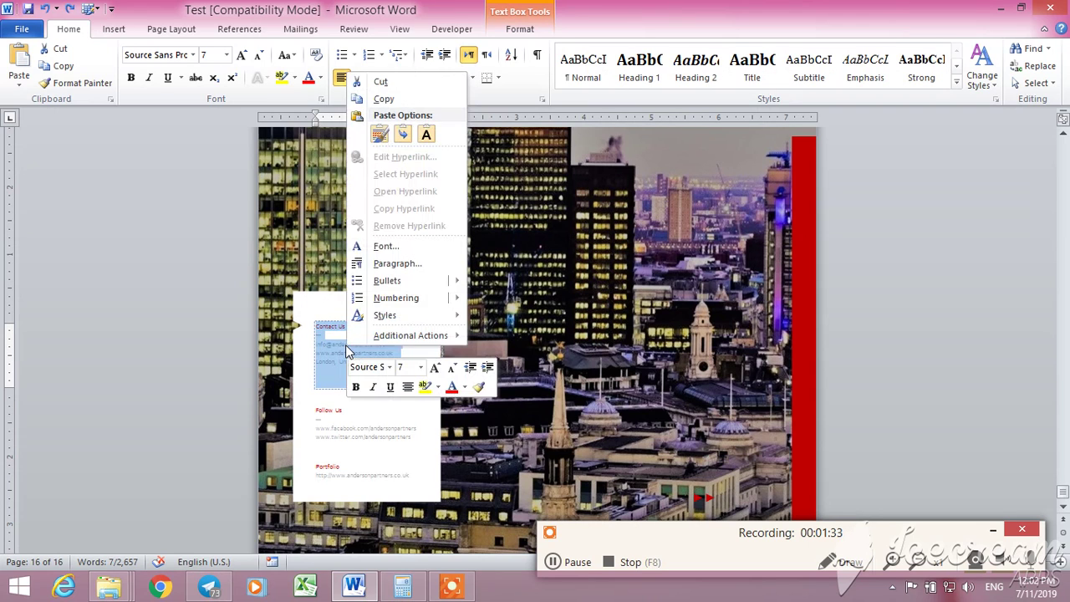
pyautogui.rightClick(336, 363)
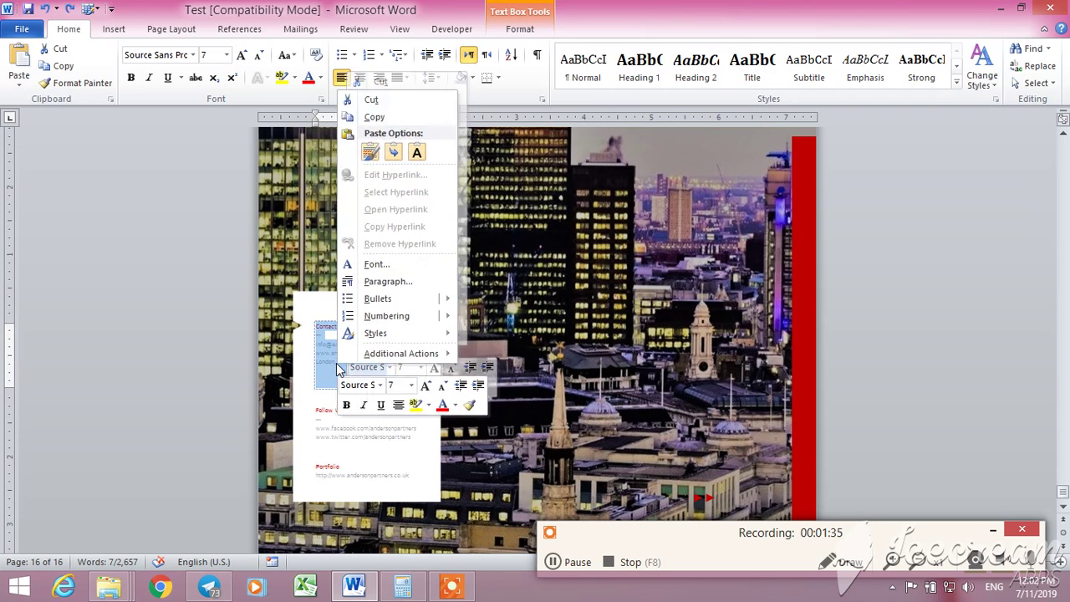
pyautogui.press('Escape')
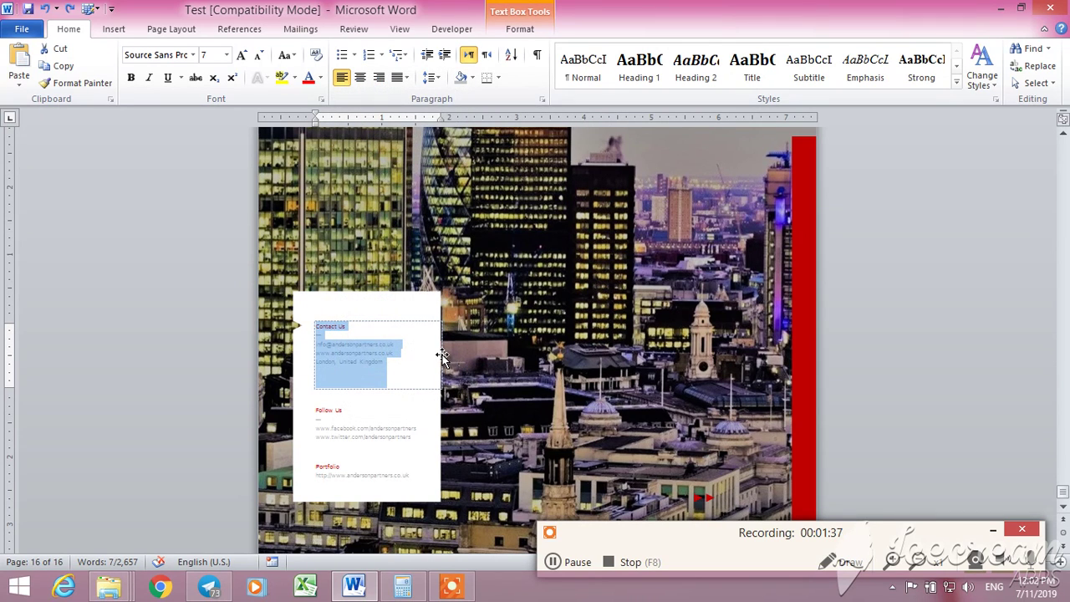
pyautogui.press('Delete')
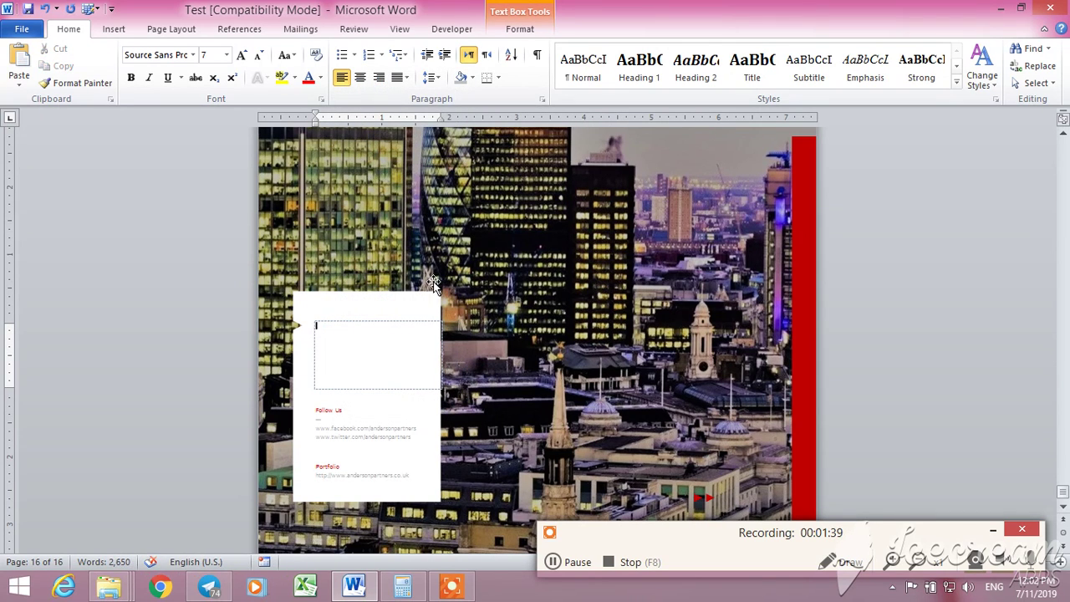
# Delete the city background picture of the closing page and undo the deletion
pyautogui.click(513, 326)
pyautogui.press('Delete')
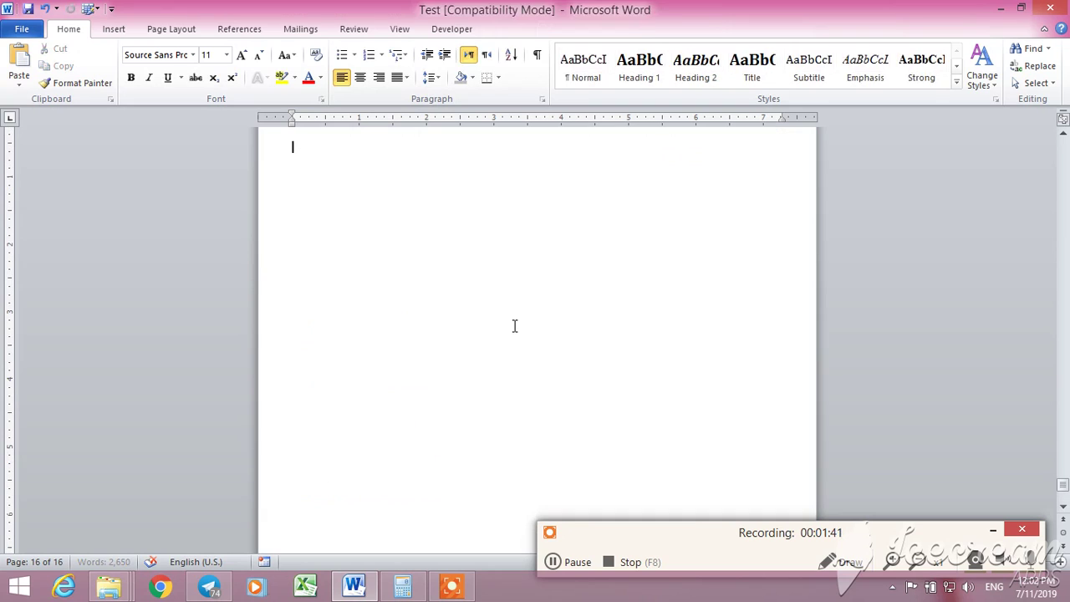
pyautogui.hotkey('ctrl', 'z')
# Enter "asd" in the emptied contact text box, and undo both this entry and the deletion of the contact text
pyautogui.scroll(-6, 418, 318)
pyautogui.click(342, 303)
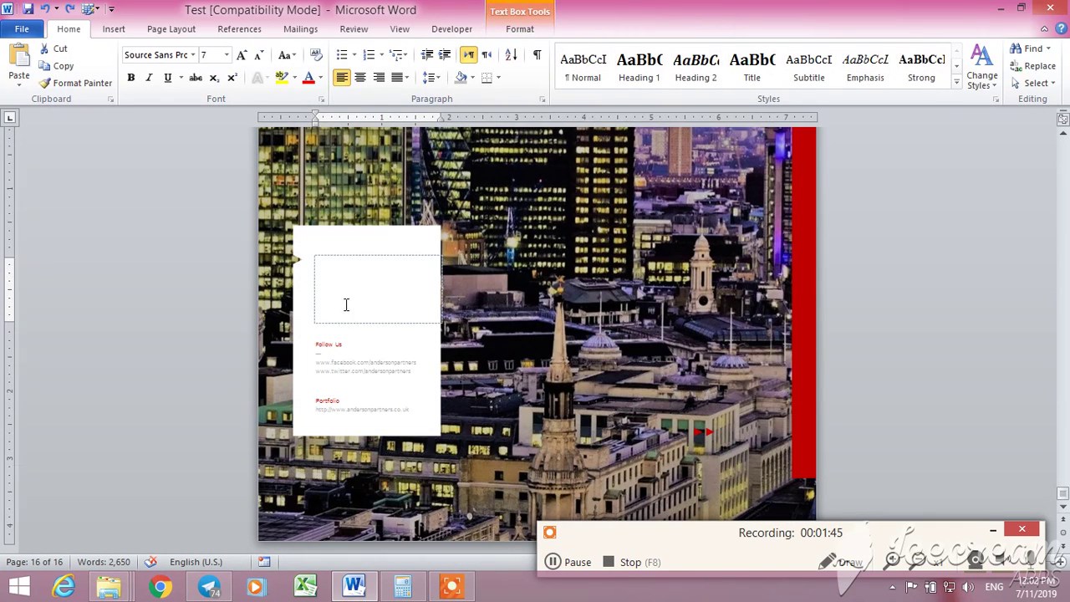
pyautogui.write('asd')
pyautogui.hotkey('ctrl', 'z')
pyautogui.hotkey('ctrl', 'z')
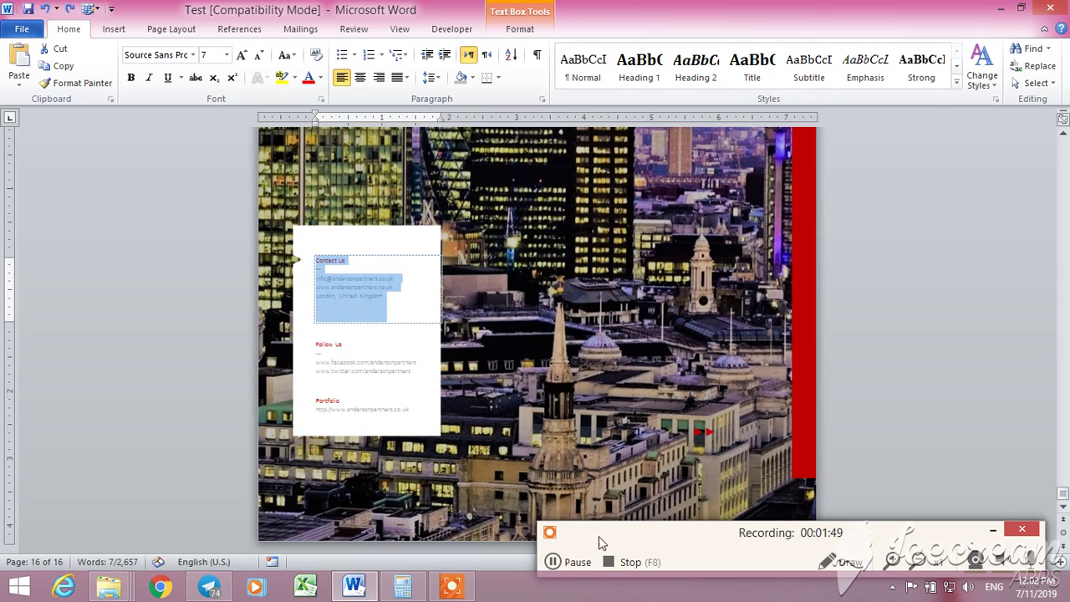
# Review the closing page's layout, from the "Thank you for audience." title to the white contact card
pyautogui.click(573, 562)
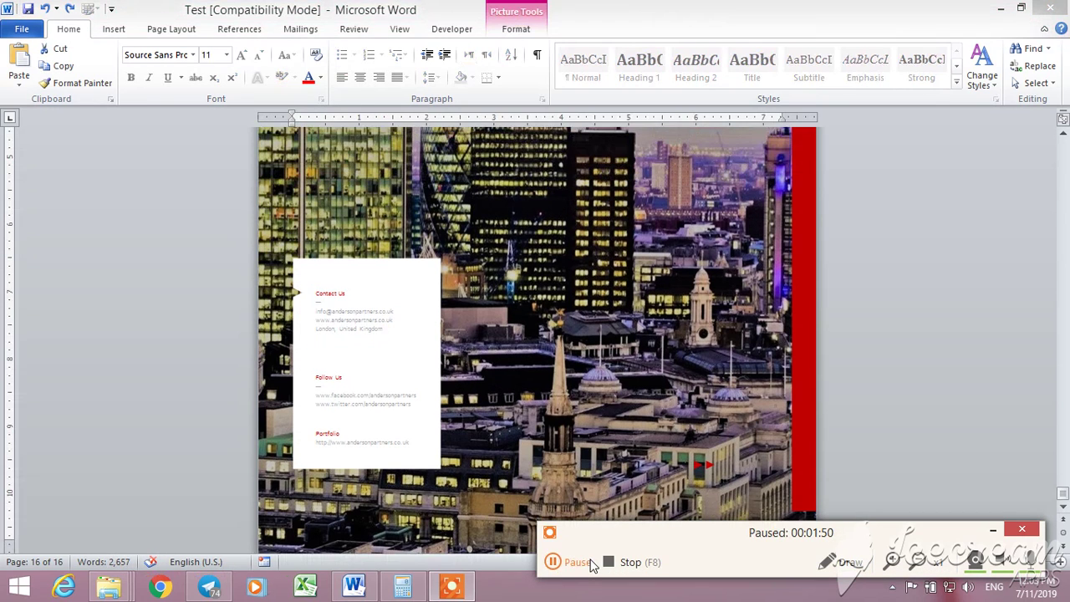
pyautogui.click(577, 563)
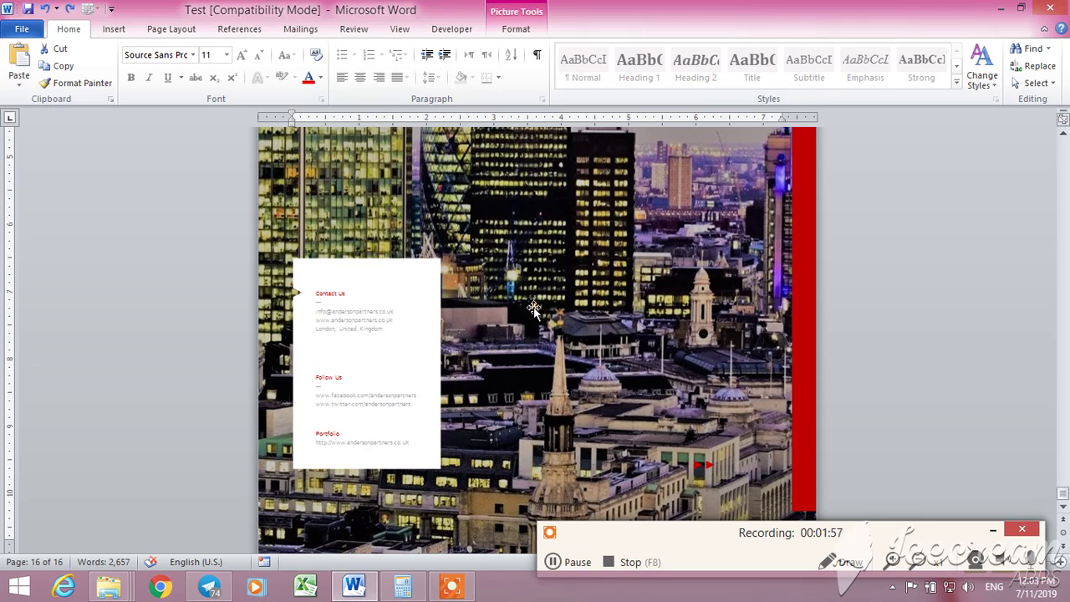
pyautogui.scroll(-10, 502, 268)
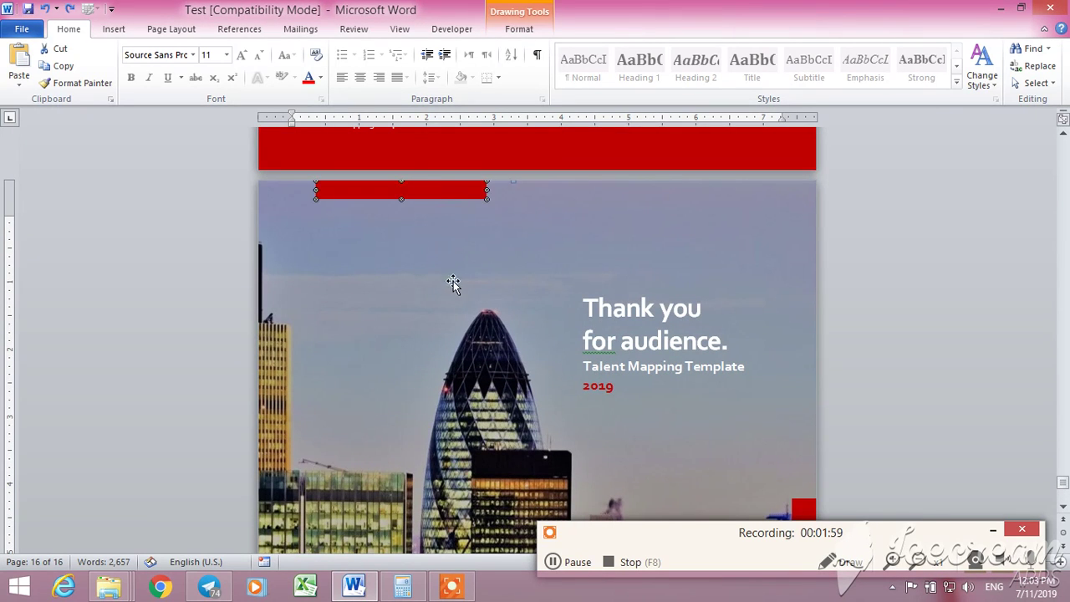
pyautogui.scroll(-5, 425, 362)
pyautogui.scroll(-2, 442, 406)
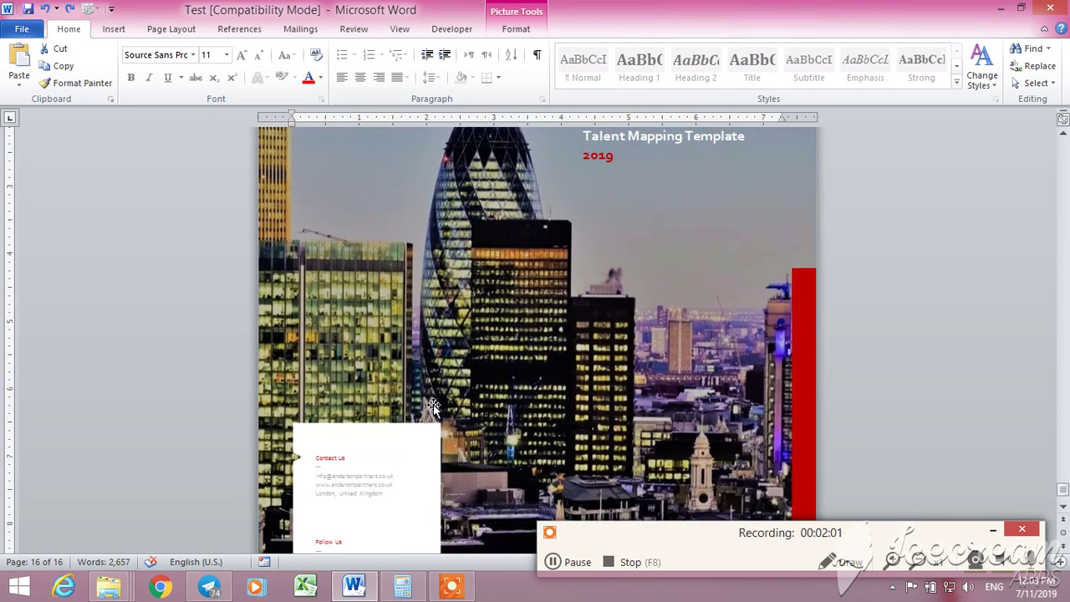
pyautogui.scroll(-3, 490, 396)
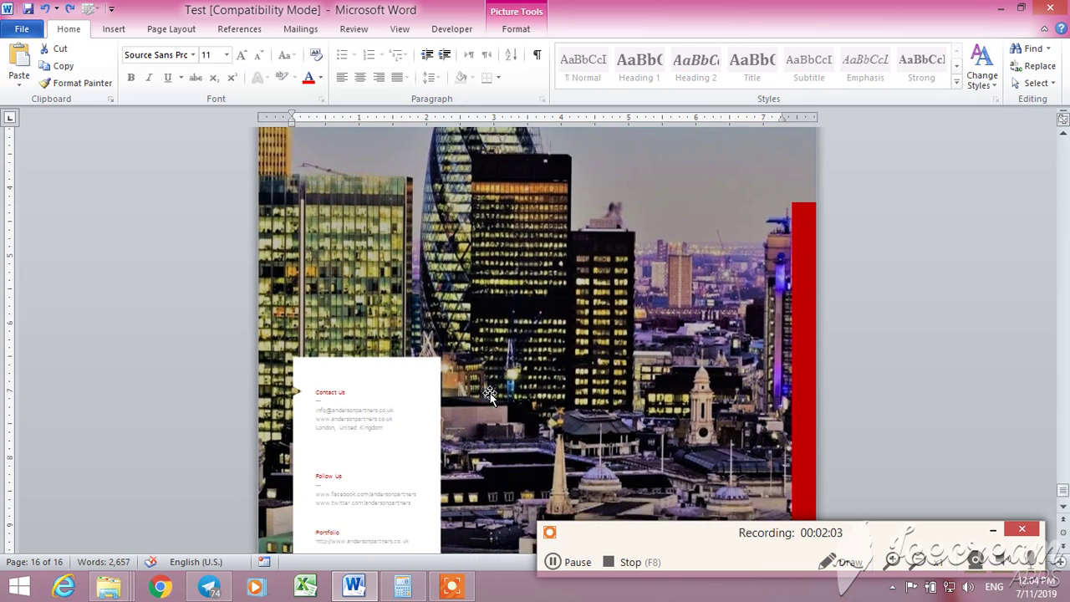
pyautogui.scroll(3, 543, 234)
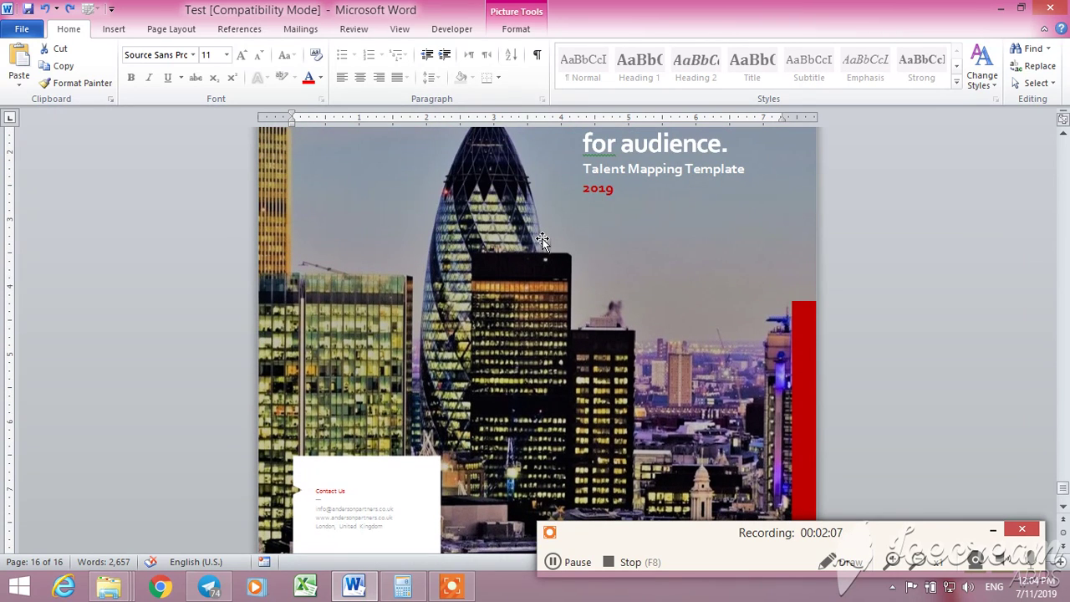
# Ungroup the closing page's city background picture from its text boxes, red bars and white contact card
pyautogui.rightClick(543, 240)
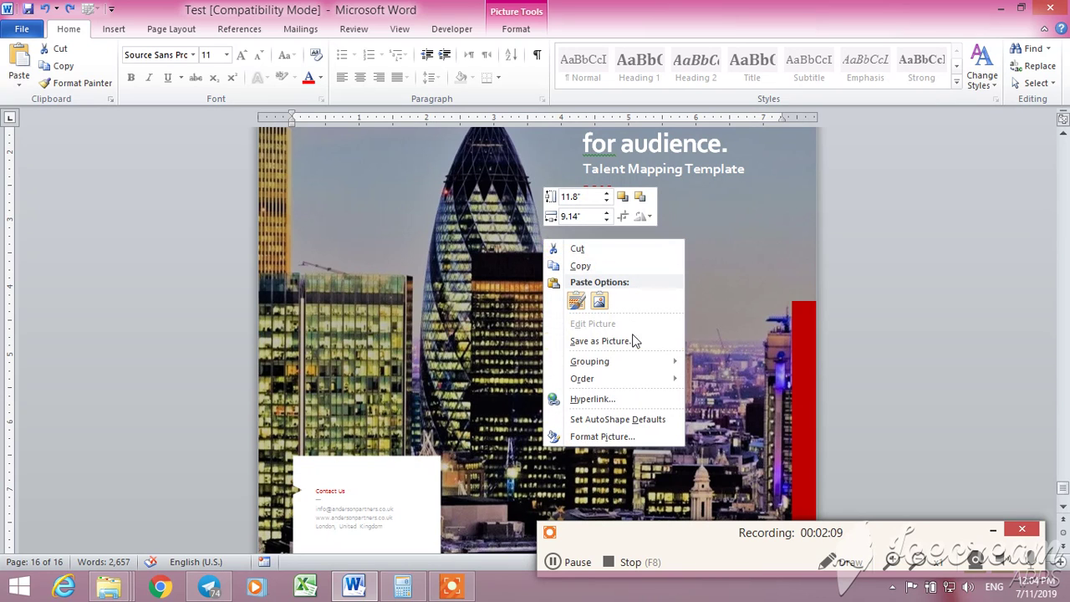
pyautogui.moveTo(643, 368)
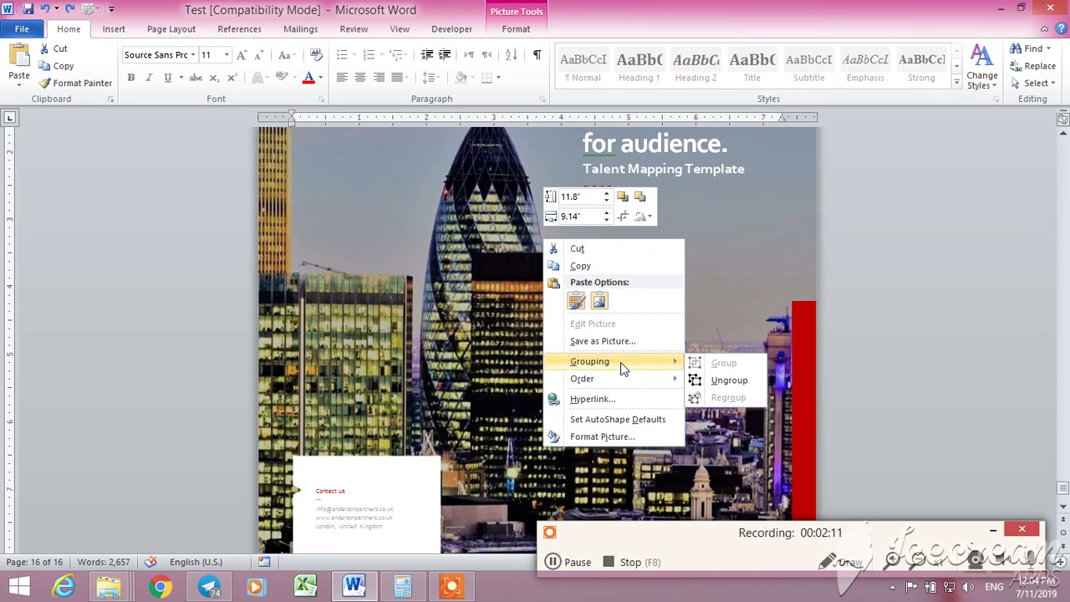
pyautogui.click(729, 380)
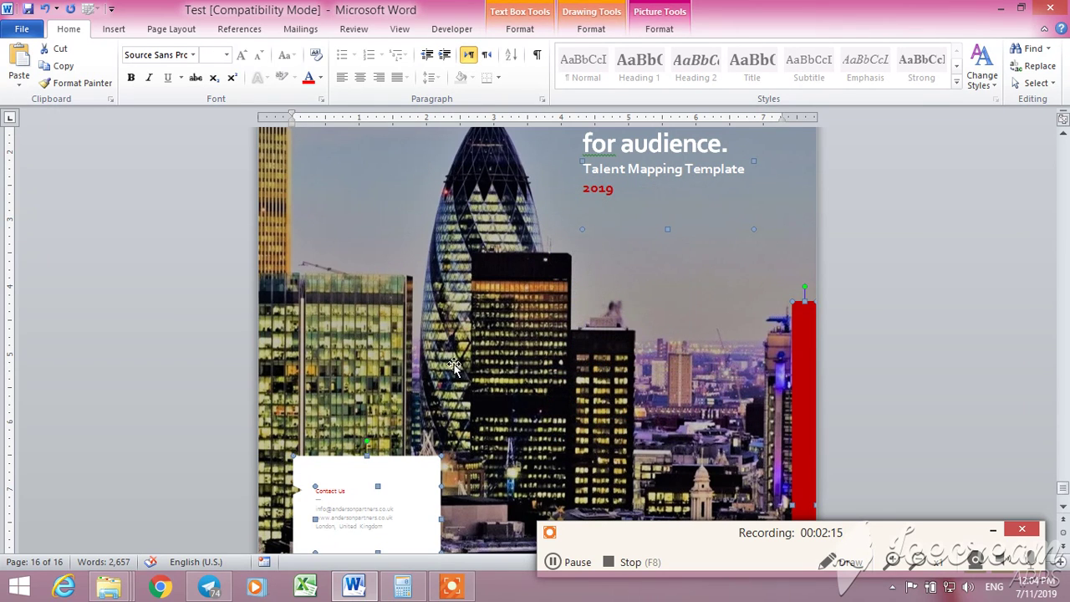
pyautogui.scroll(3, 469, 376)
pyautogui.scroll(-5, 456, 401)
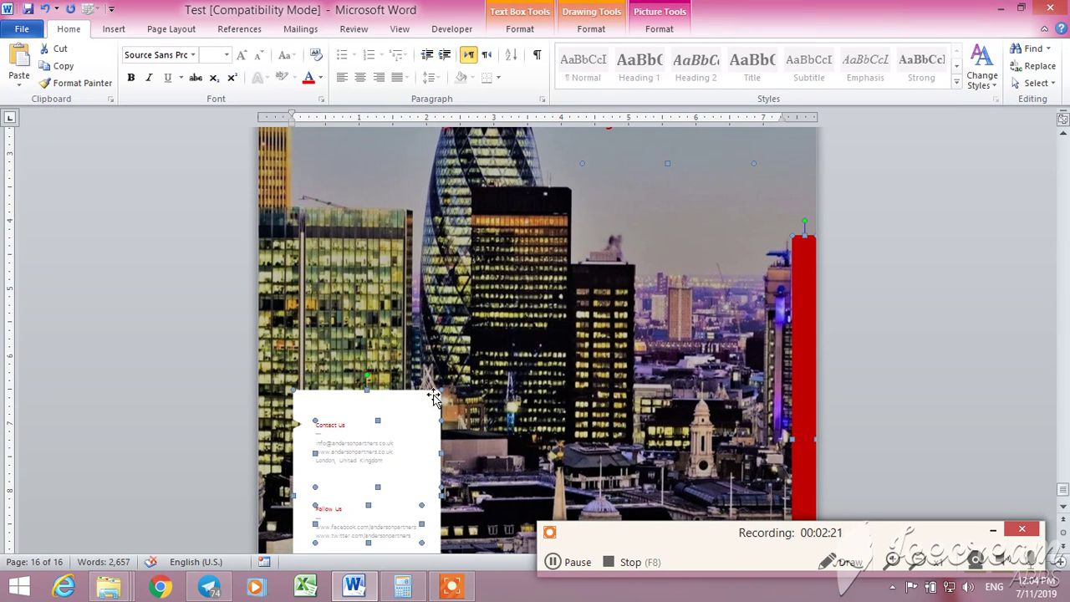
# Select the "Contact Us" text box and the white contact card one at a time to check them as separate objects
pyautogui.click(394, 422)
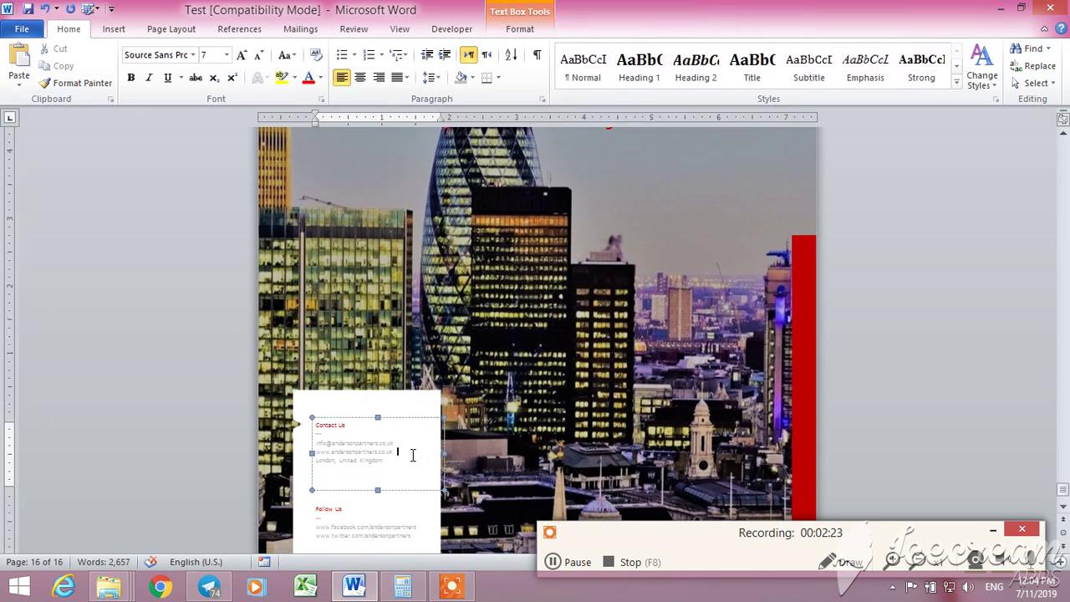
pyautogui.scroll(1, 387, 446)
pyautogui.scroll(-2, 399, 411)
pyautogui.click(307, 366)
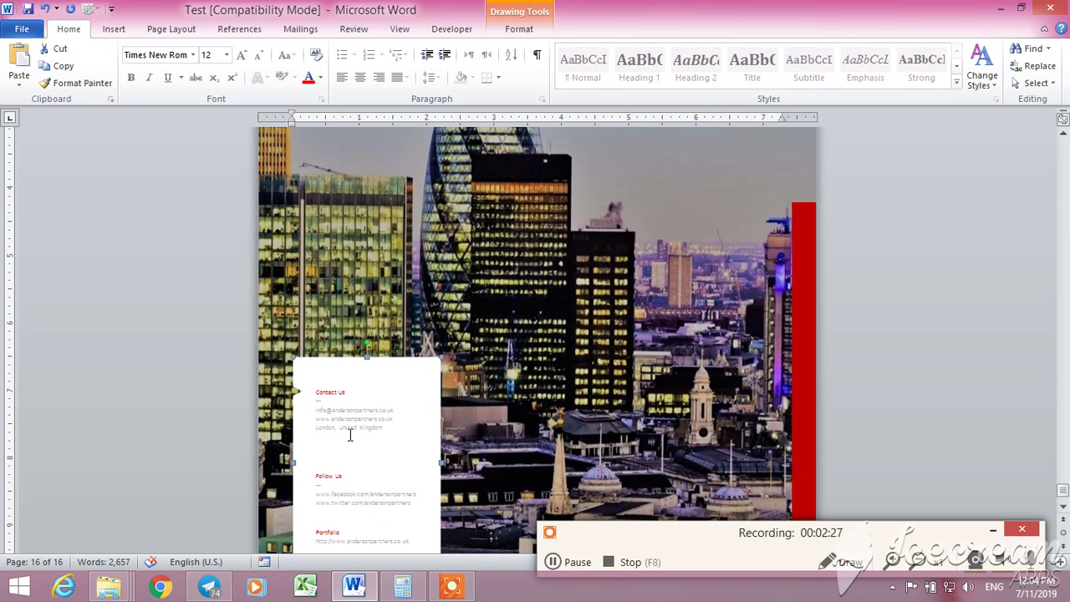
pyautogui.scroll(-3, 350, 435)
pyautogui.scroll(2, 365, 421)
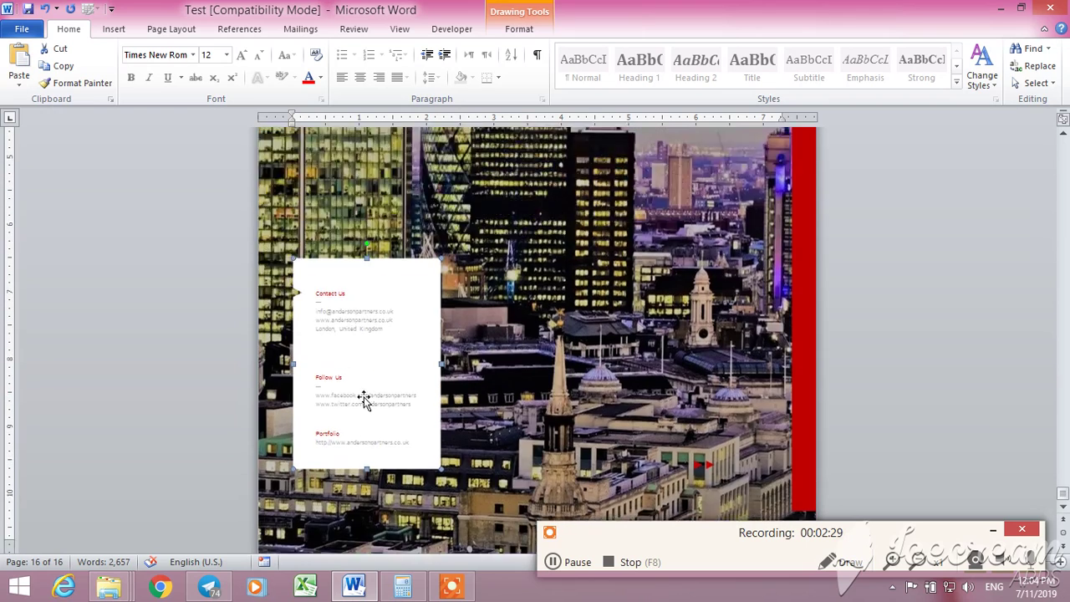
# Undo the ungrouping of the closing page's objects and redo it
pyautogui.hotkey('ctrl', 'z')
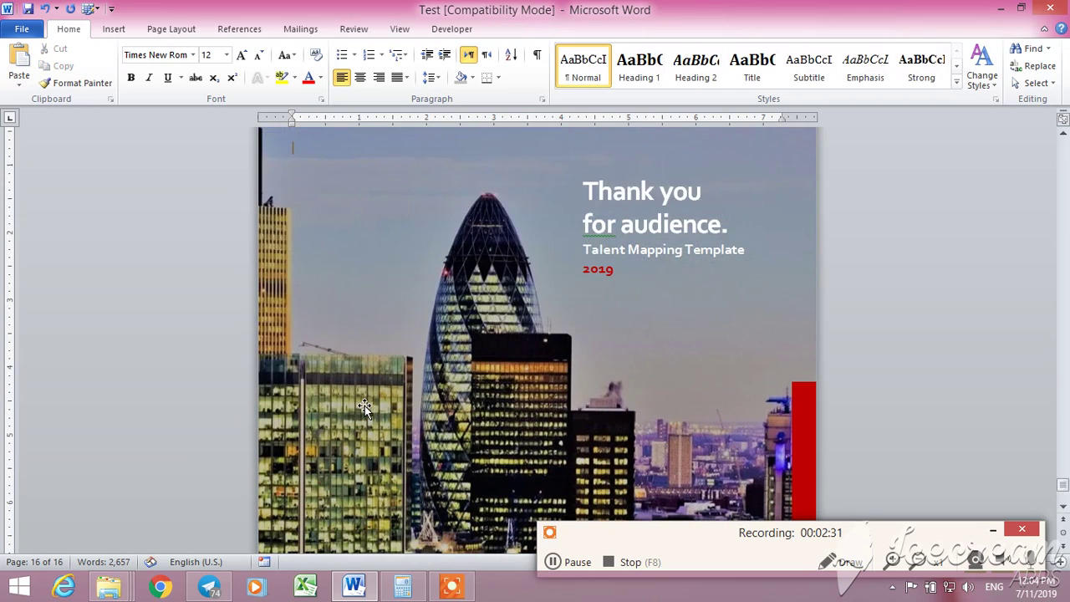
pyautogui.scroll(-5, 372, 405)
pyautogui.scroll(2, 491, 410)
pyautogui.hotkey('ctrl', 'y')
pyautogui.scroll(5, 531, 400)
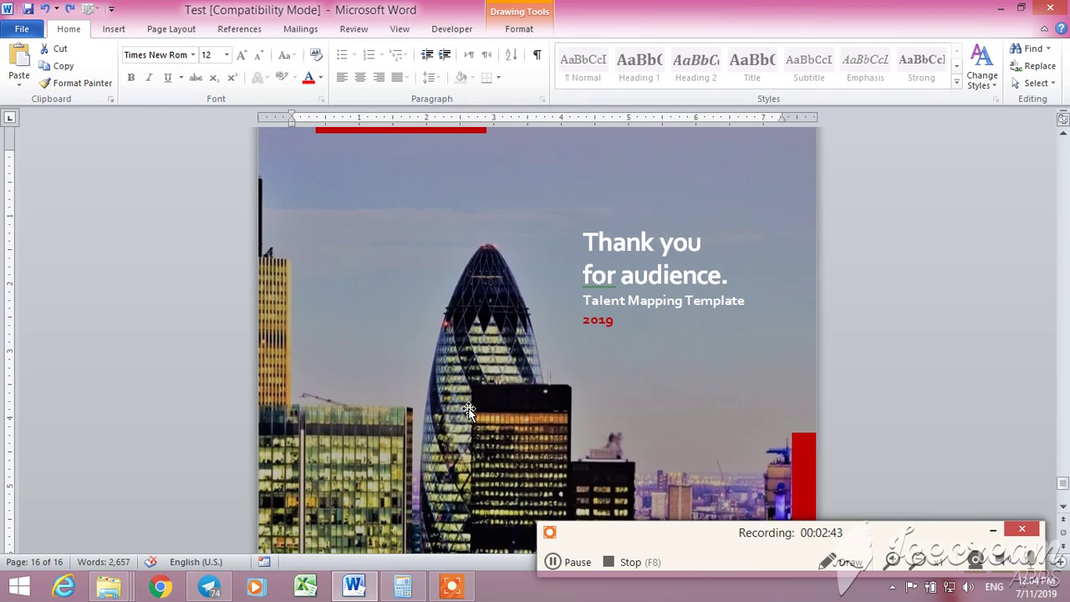
pyautogui.scroll(-5, 466, 414)
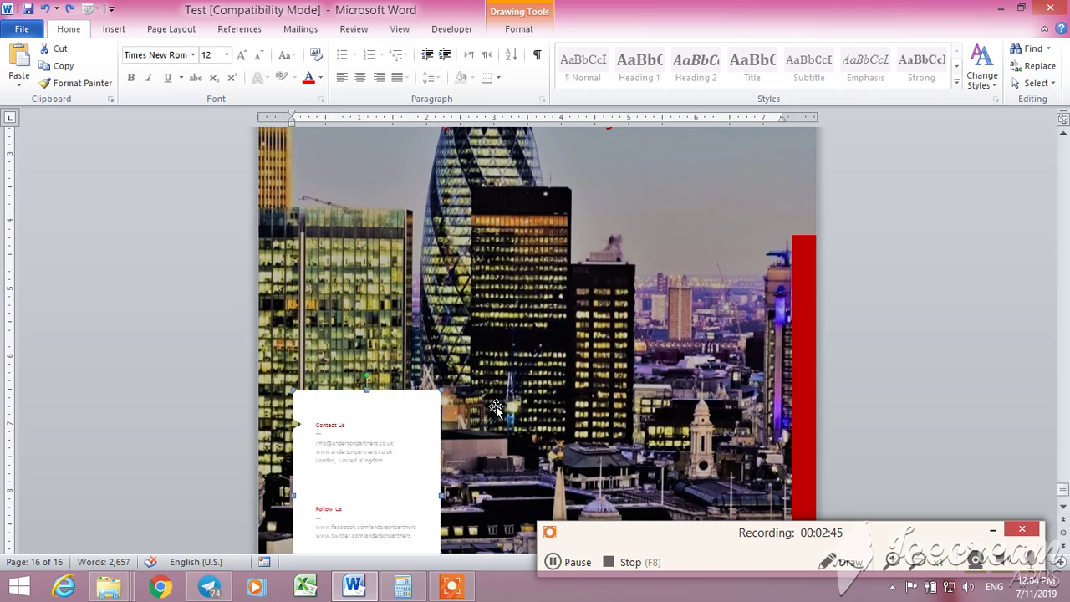
pyautogui.click(500, 407)
pyautogui.scroll(8, 500, 407)
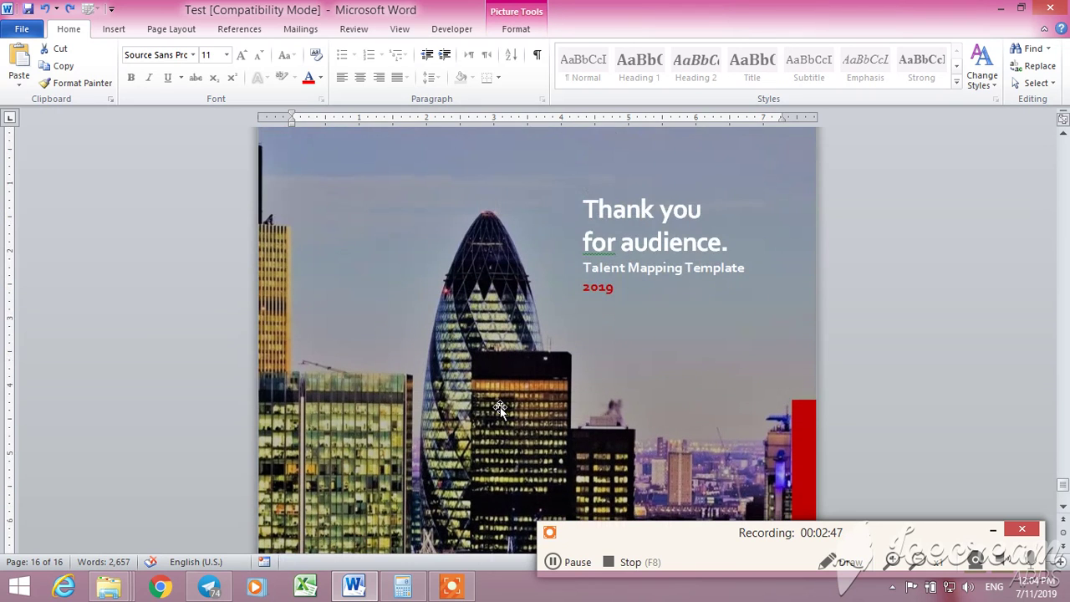
pyautogui.rightClick(502, 413)
pyautogui.click(634, 530)
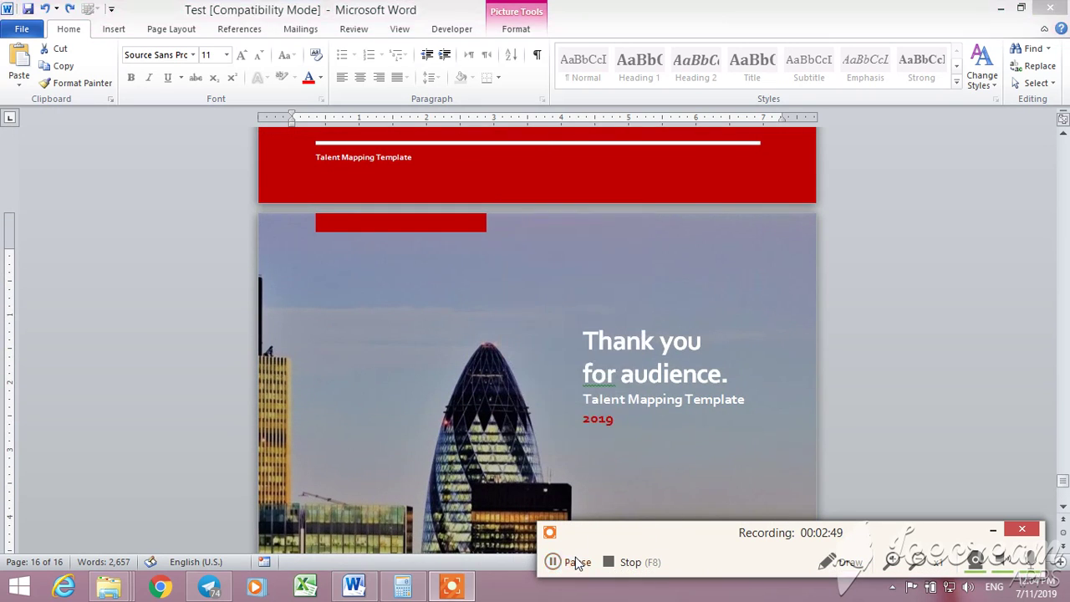
# Send the small red bar along the closing page's upper edge to the back, behind the city picture
pyautogui.scroll(-2, 386, 373)
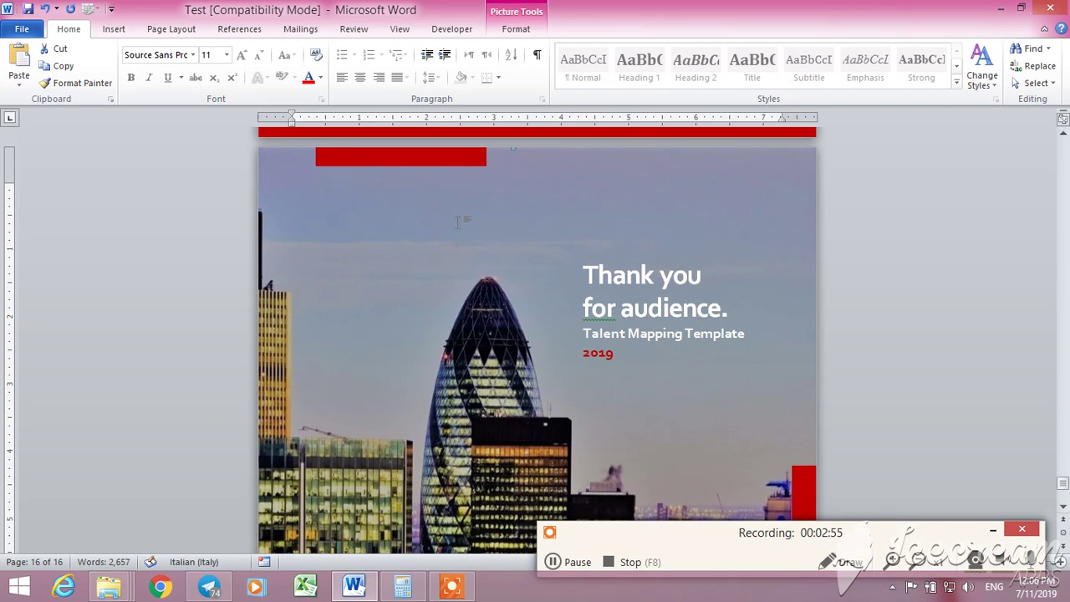
pyautogui.click(463, 160)
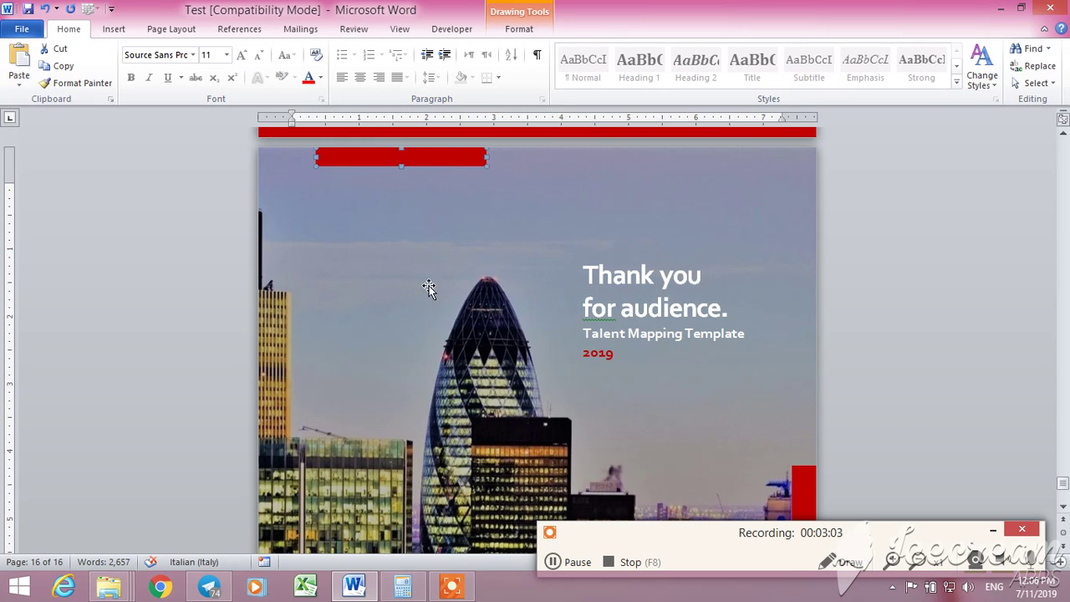
pyautogui.rightClick(436, 159)
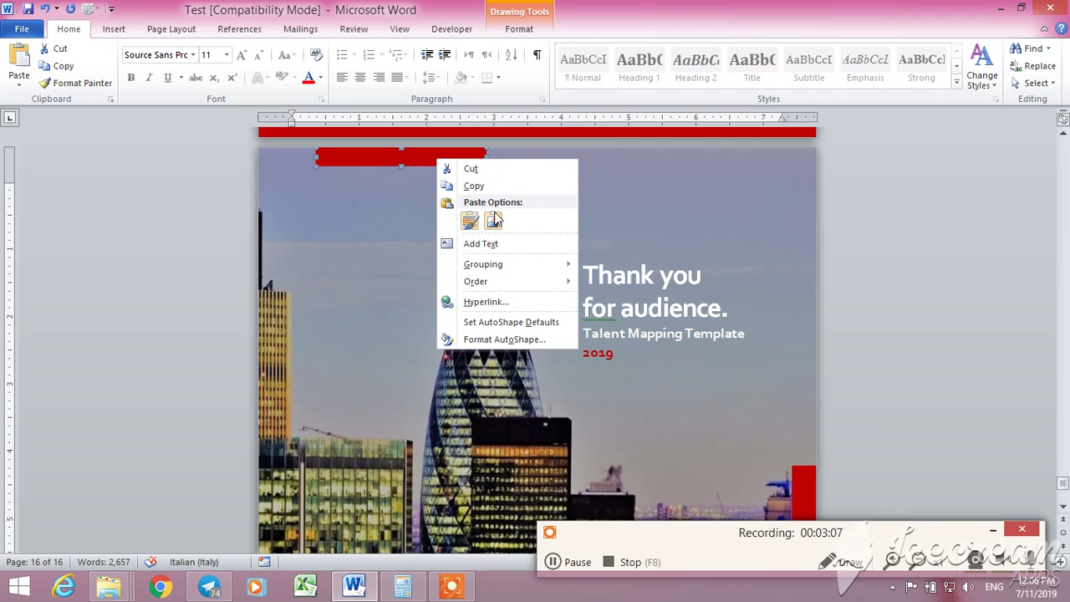
pyautogui.moveTo(524, 288)
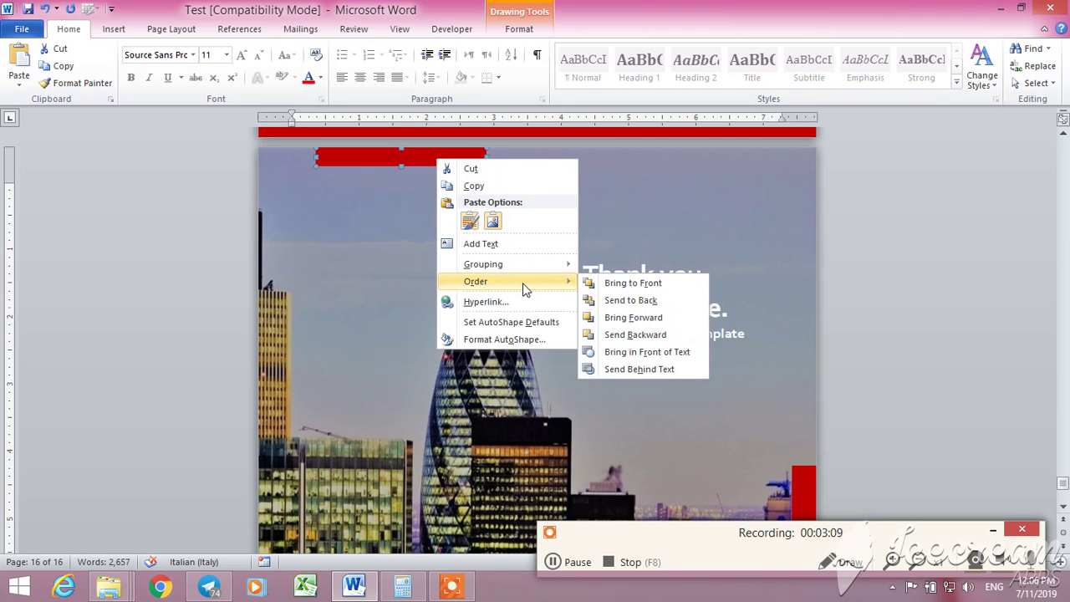
pyautogui.click(633, 301)
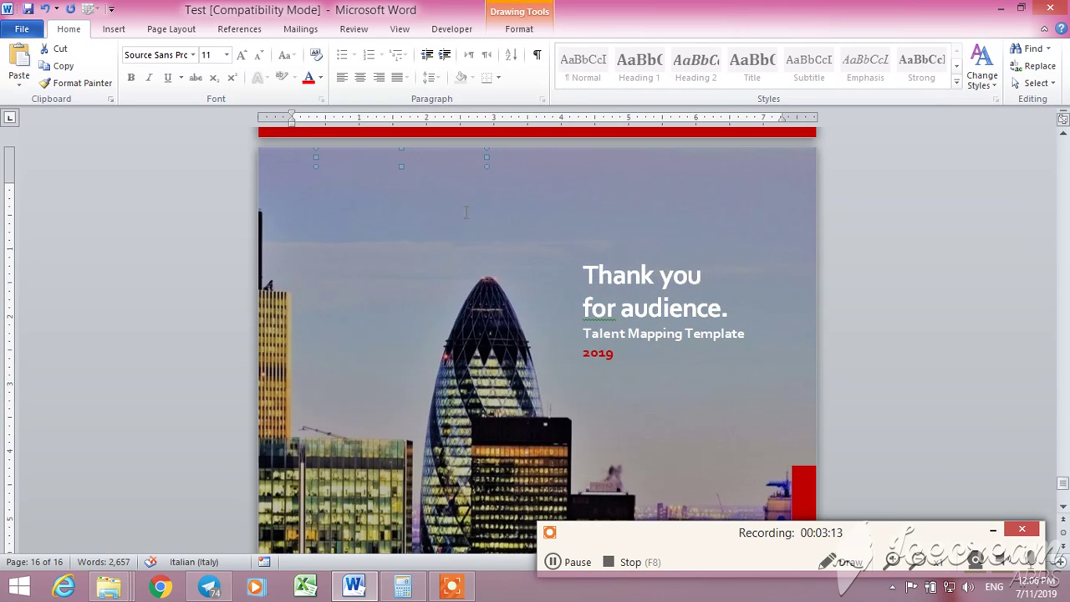
# Send the vertical red bar beside the city skyline on the closing page to the back
pyautogui.scroll(-7, 577, 292)
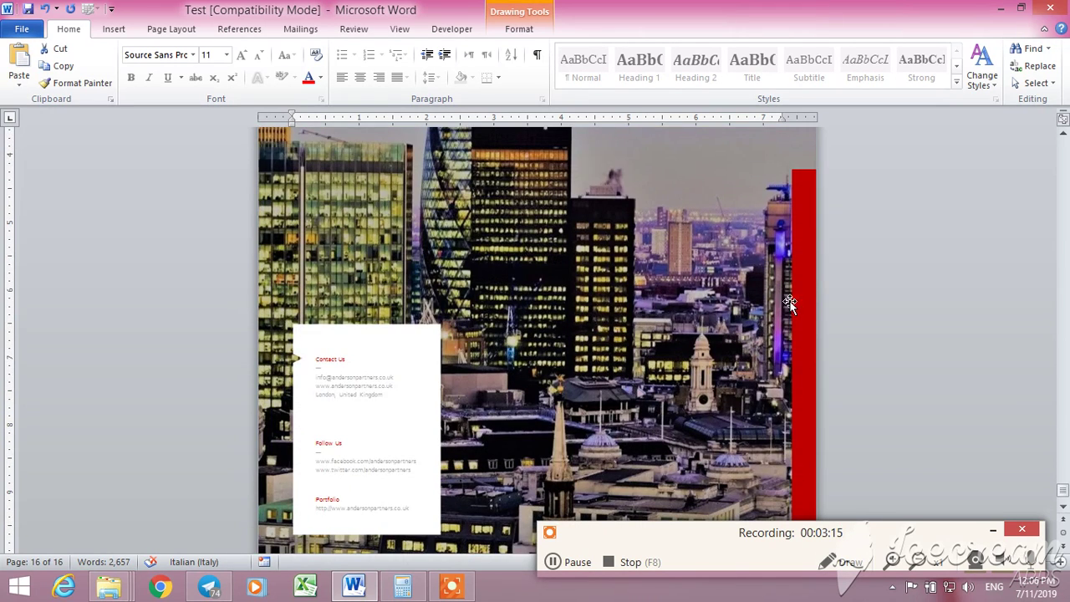
pyautogui.click(803, 301)
pyautogui.rightClick(805, 299)
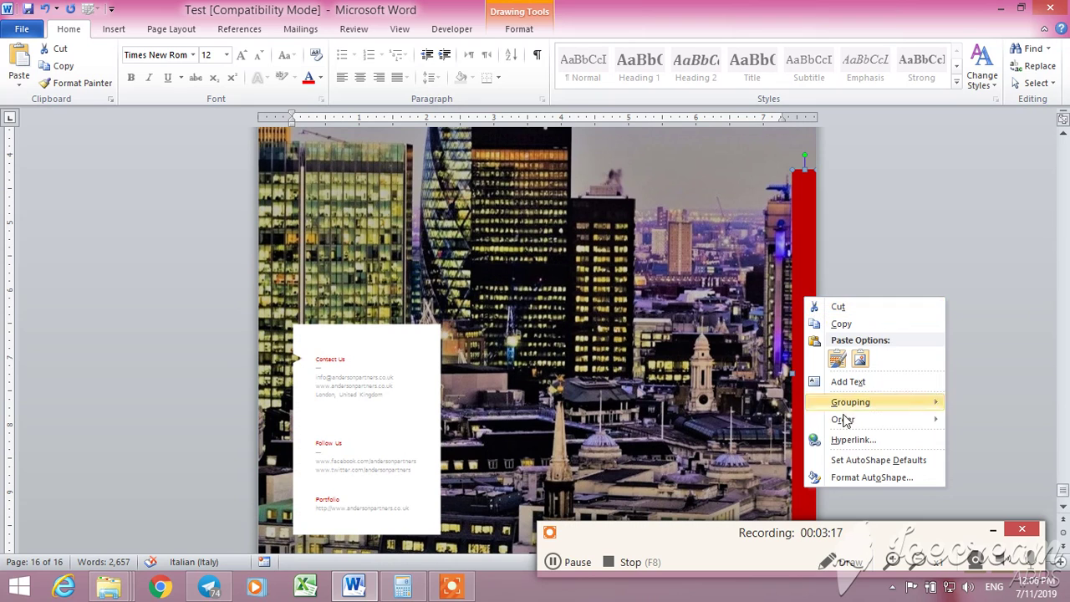
pyautogui.moveTo(853, 426)
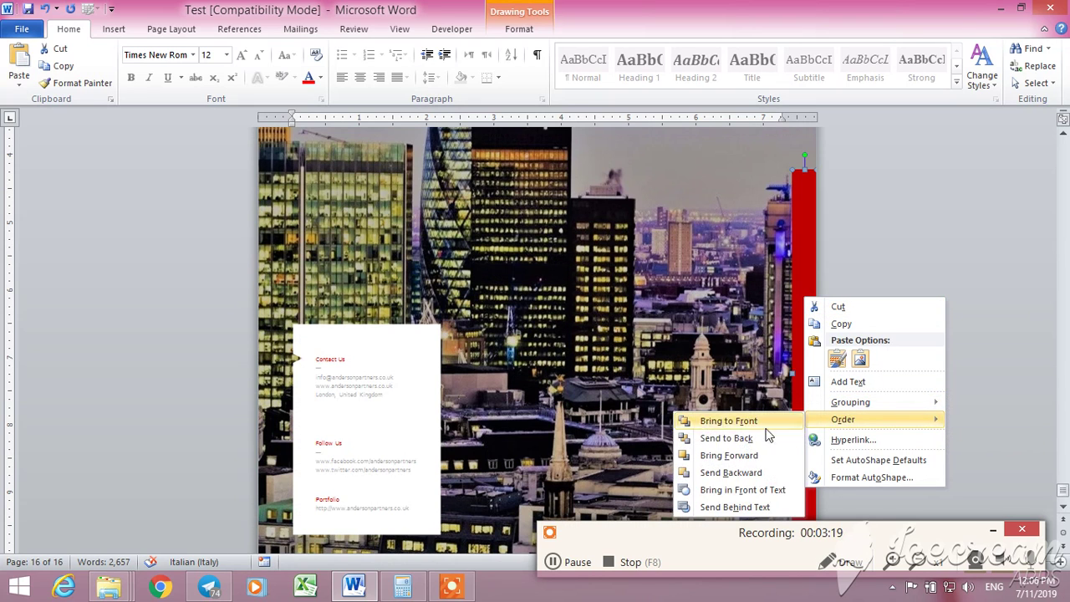
pyautogui.click(727, 438)
pyautogui.scroll(3, 562, 322)
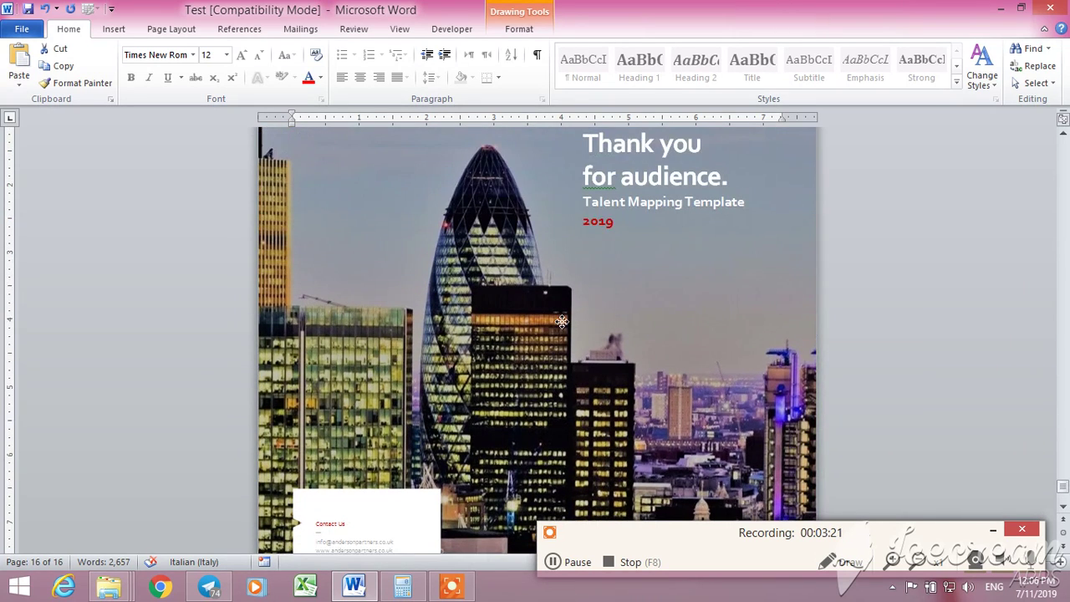
# Send the closing page's city background picture to the back, behind the red bars, and check the page's layout
pyautogui.click(561, 322)
pyautogui.scroll(5, 552, 326)
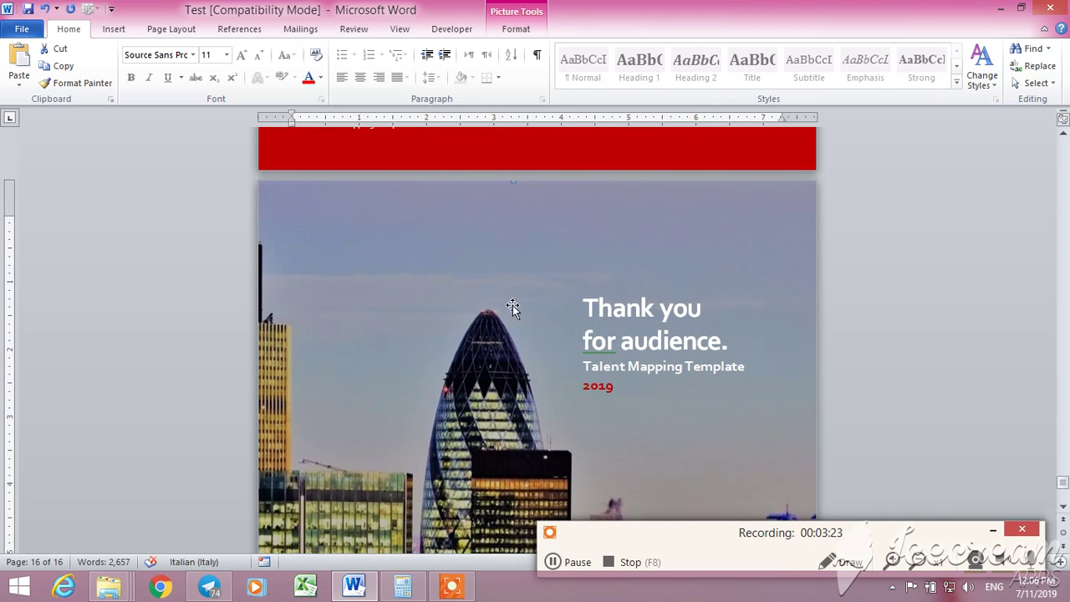
pyautogui.scroll(-6, 627, 341)
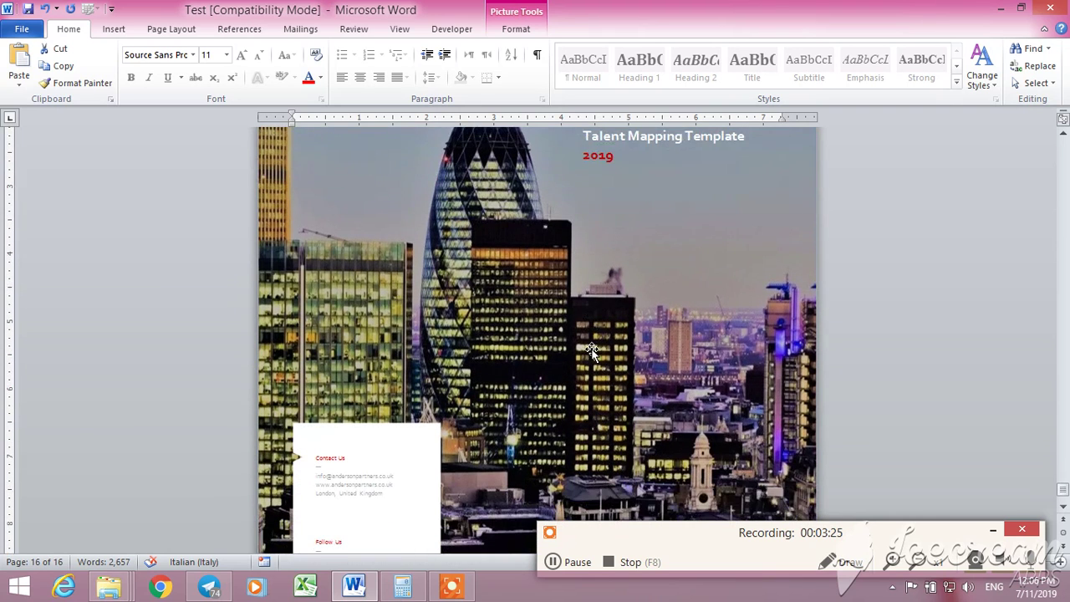
pyautogui.rightClick(532, 287)
pyautogui.moveTo(599, 436)
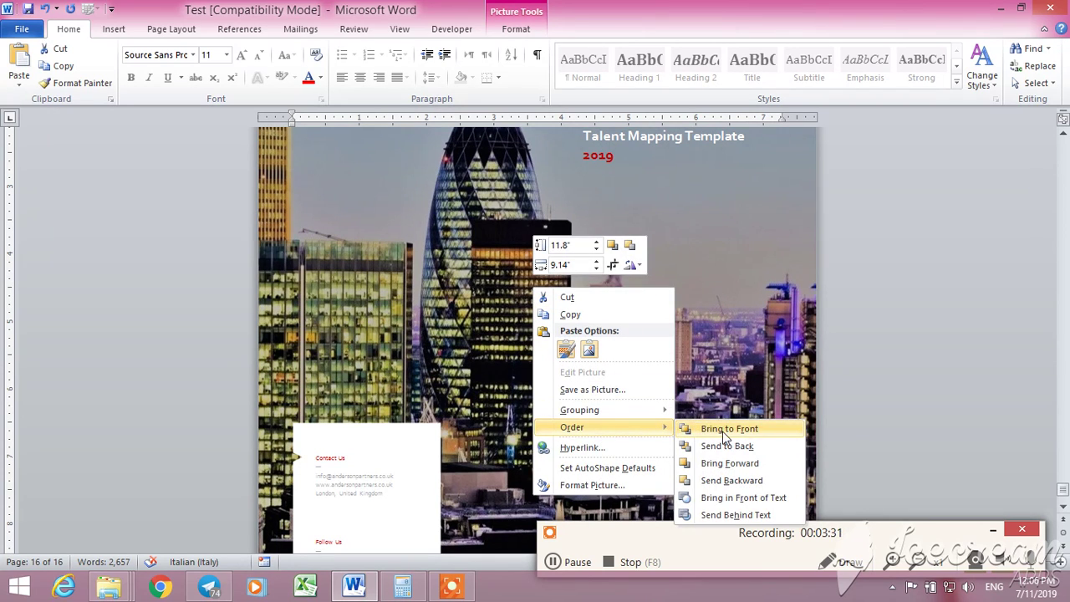
pyautogui.click(727, 449)
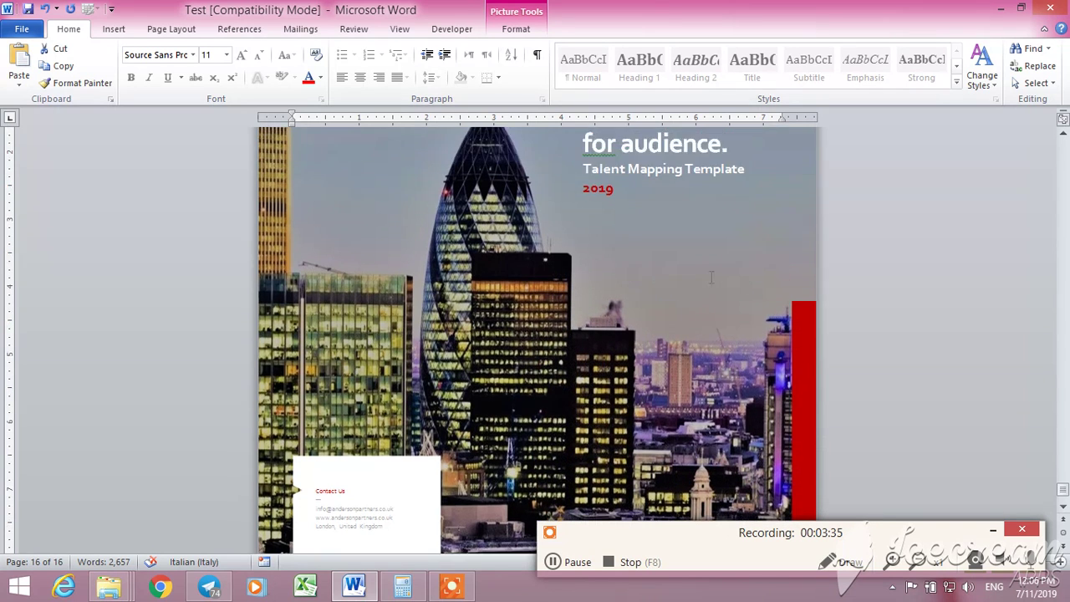
pyautogui.scroll(5, 568, 222)
pyautogui.scroll(-10, 568, 221)
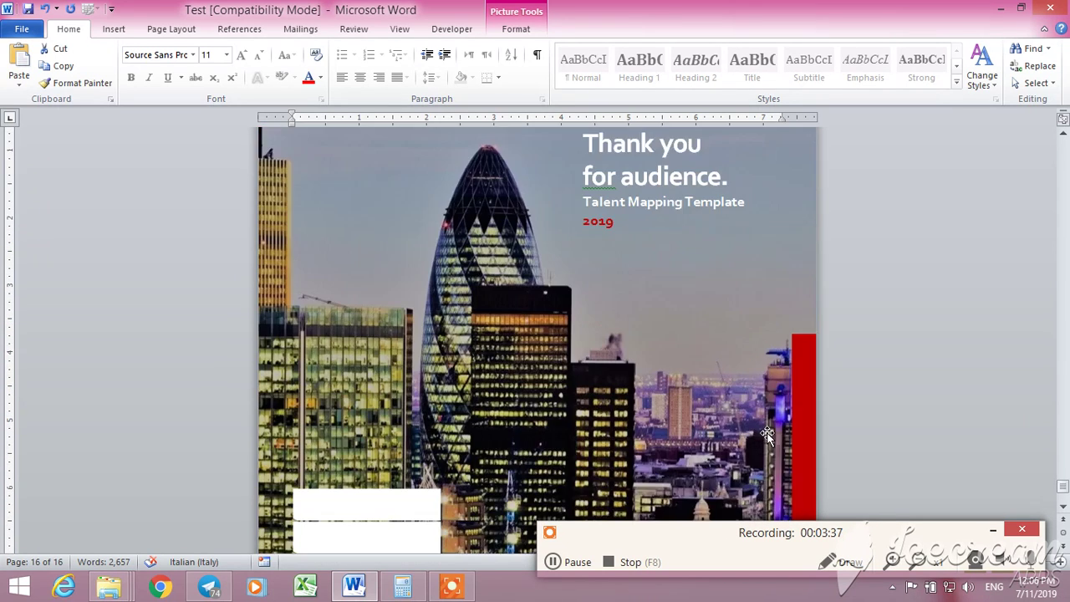
pyautogui.click(583, 564)
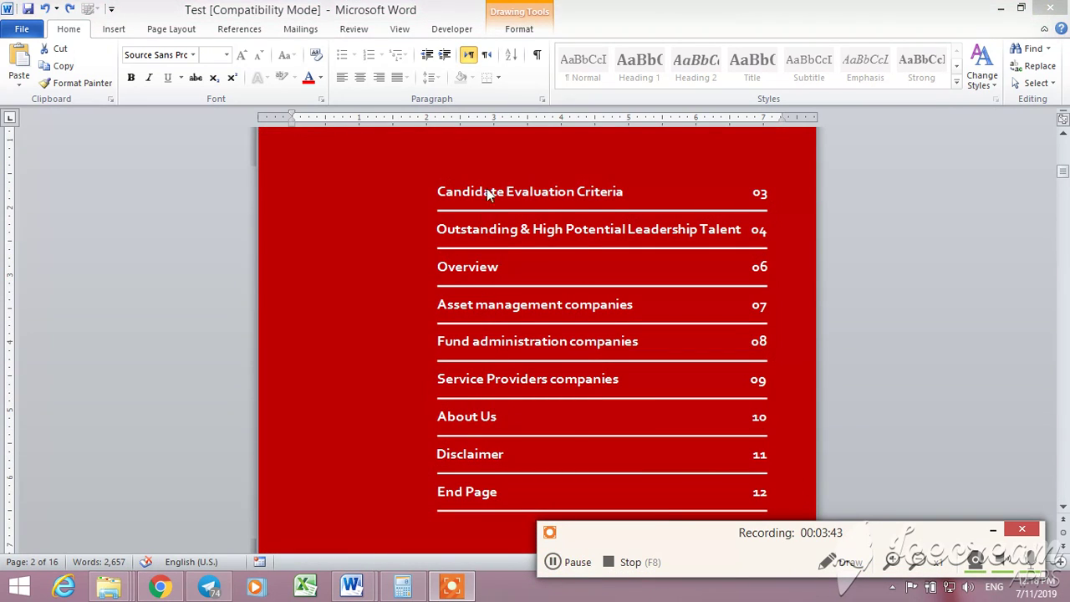
# Add the letter "h" after the "Candidate Evaluation Criteria" entry in the table of contents and delete it again
pyautogui.click(637, 191)
pyautogui.click(631, 191)
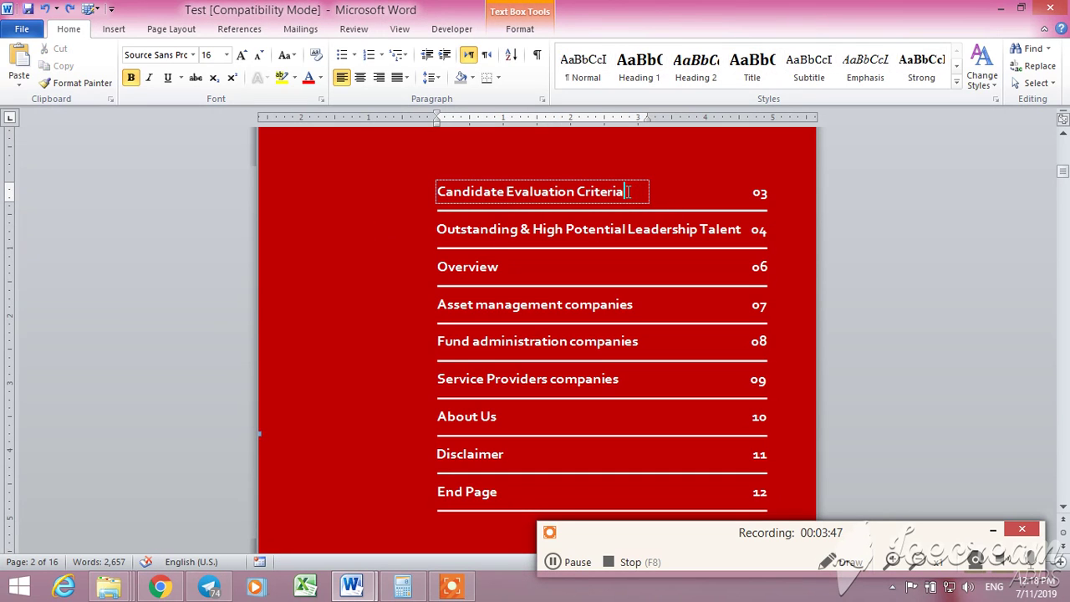
pyautogui.write('h')
pyautogui.press('BackSpace')
pyautogui.press('BackSpace')
# Ungroup the red table of contents page and check its separate title, contents list and company text boxes
pyautogui.click(414, 311)
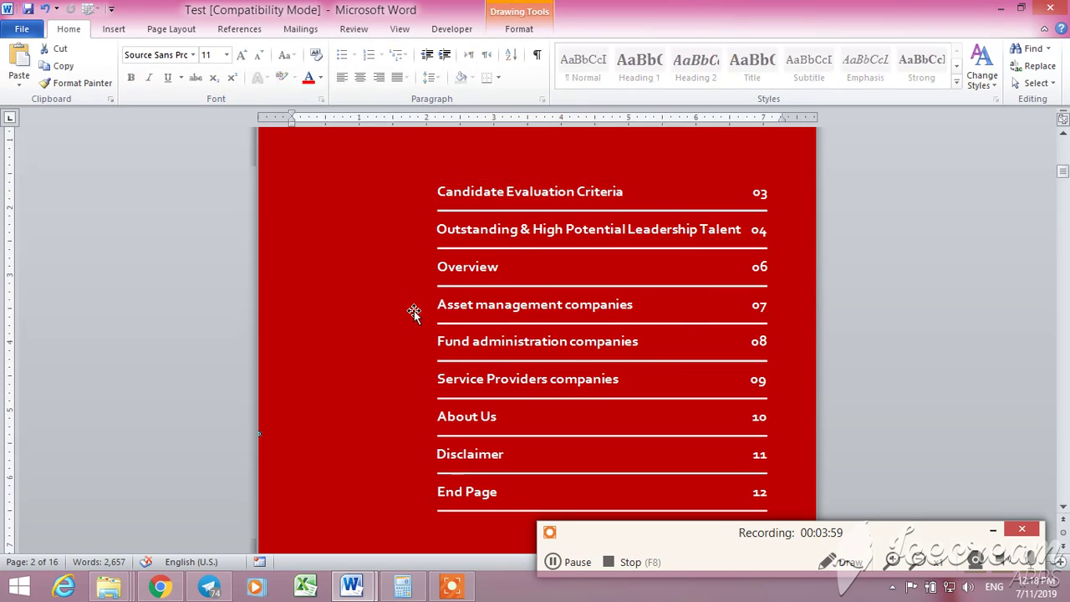
pyautogui.rightClick(414, 311)
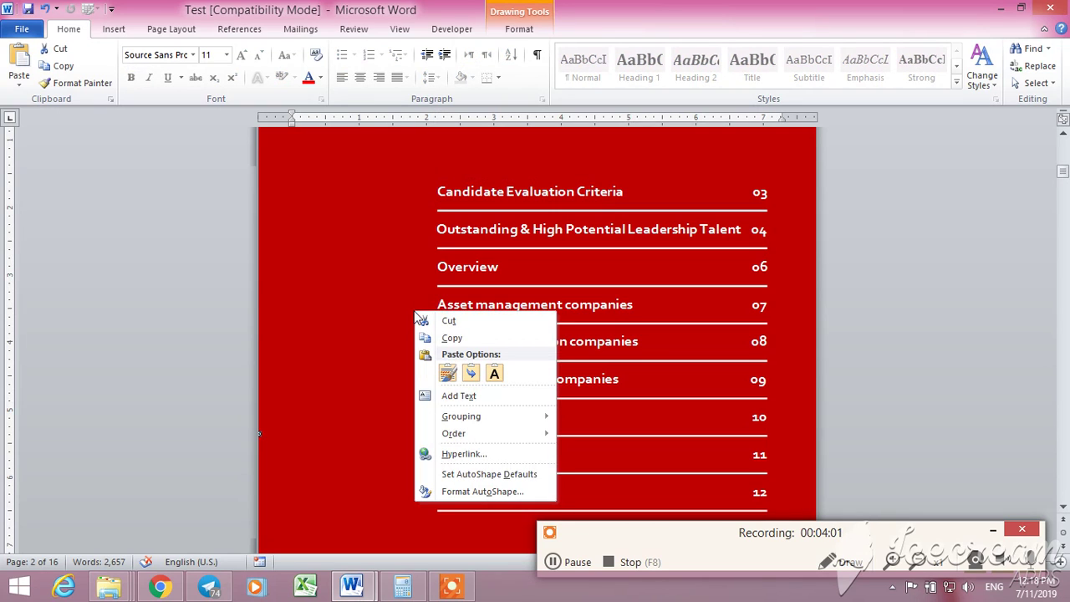
pyautogui.moveTo(525, 416)
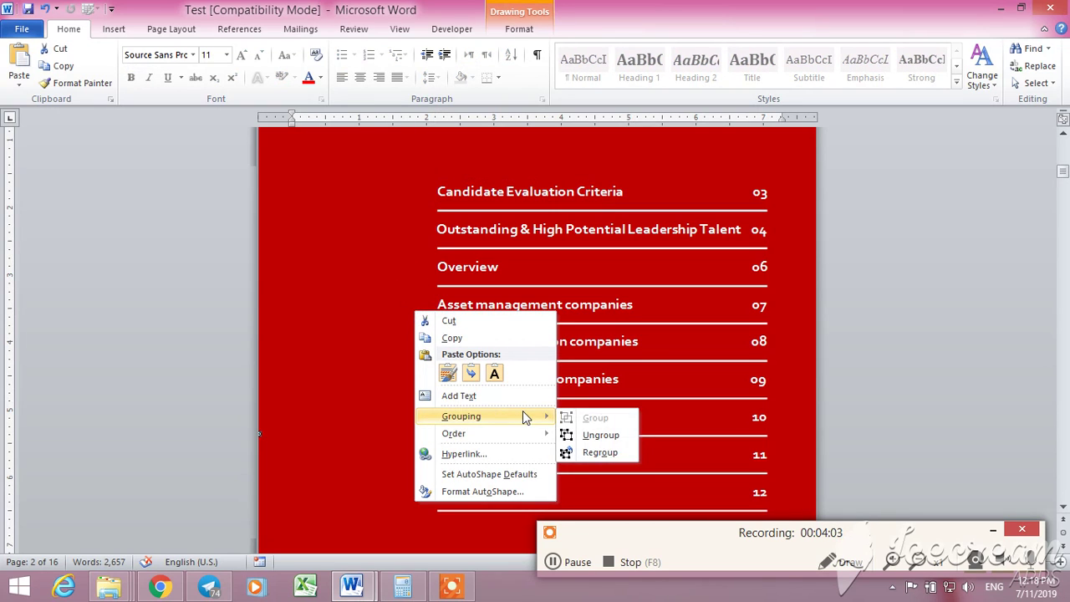
pyautogui.click(602, 435)
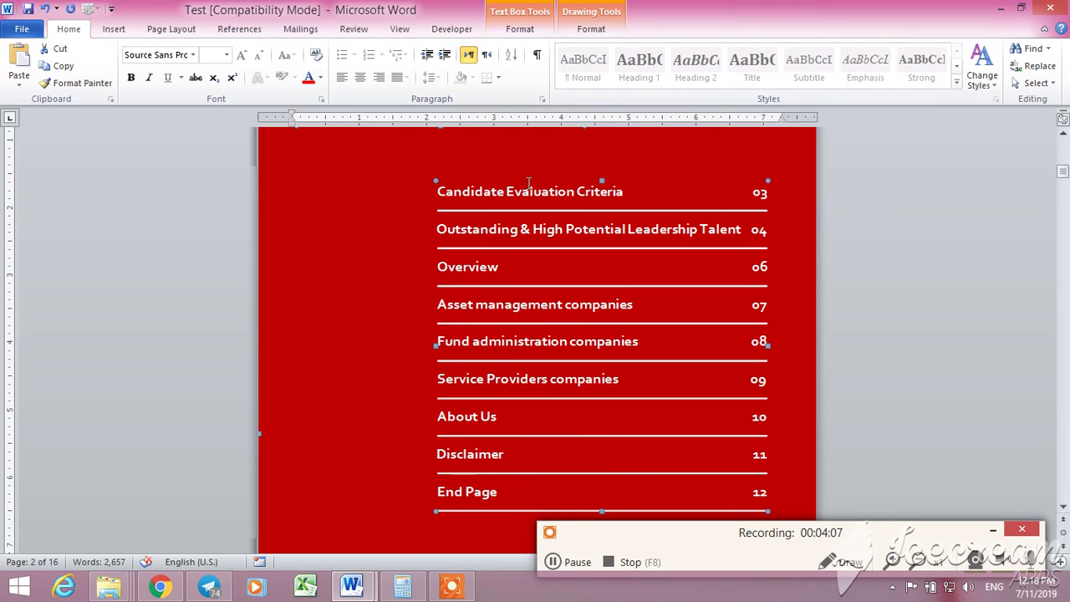
pyautogui.scroll(-3, 526, 388)
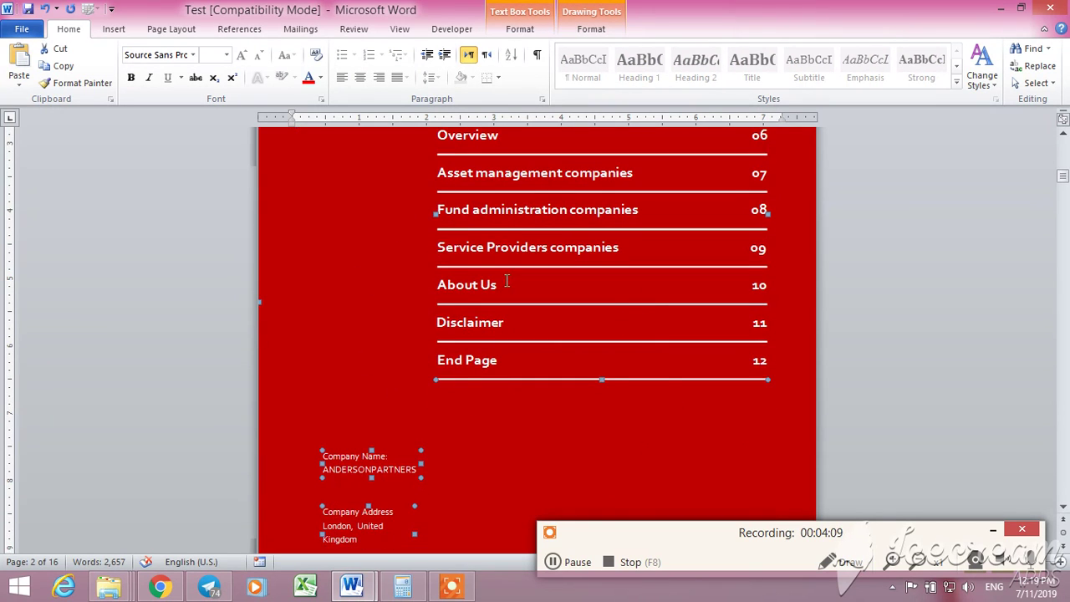
pyautogui.scroll(-2, 460, 460)
pyautogui.scroll(6, 449, 454)
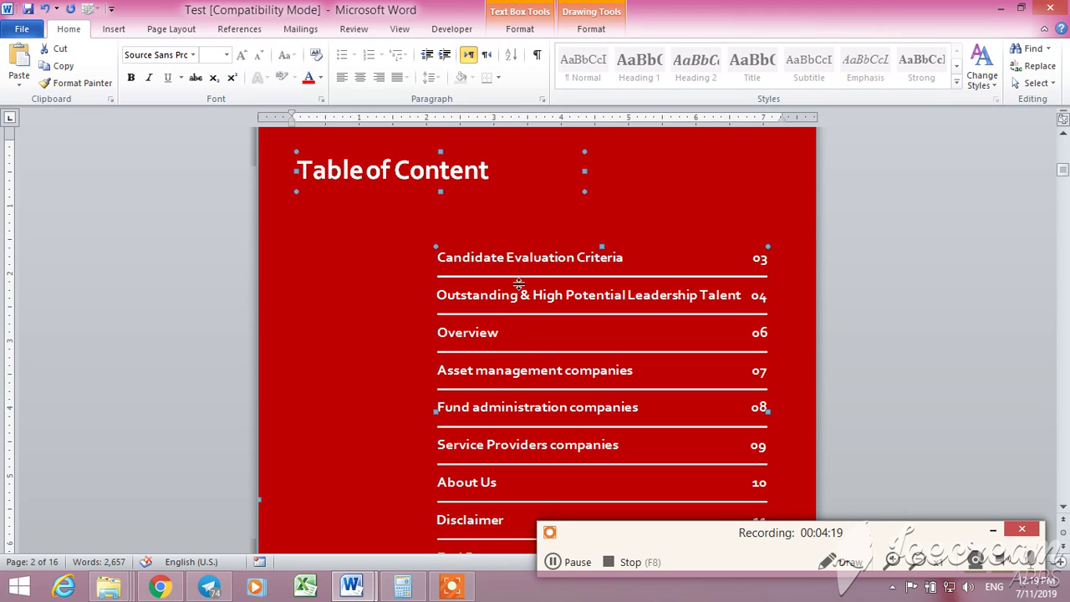
# Ungroup the contents list into its separate entry text boxes, page numbers and divider lines, and clear the selection of those parts
pyautogui.click(483, 259)
pyautogui.rightClick(483, 260)
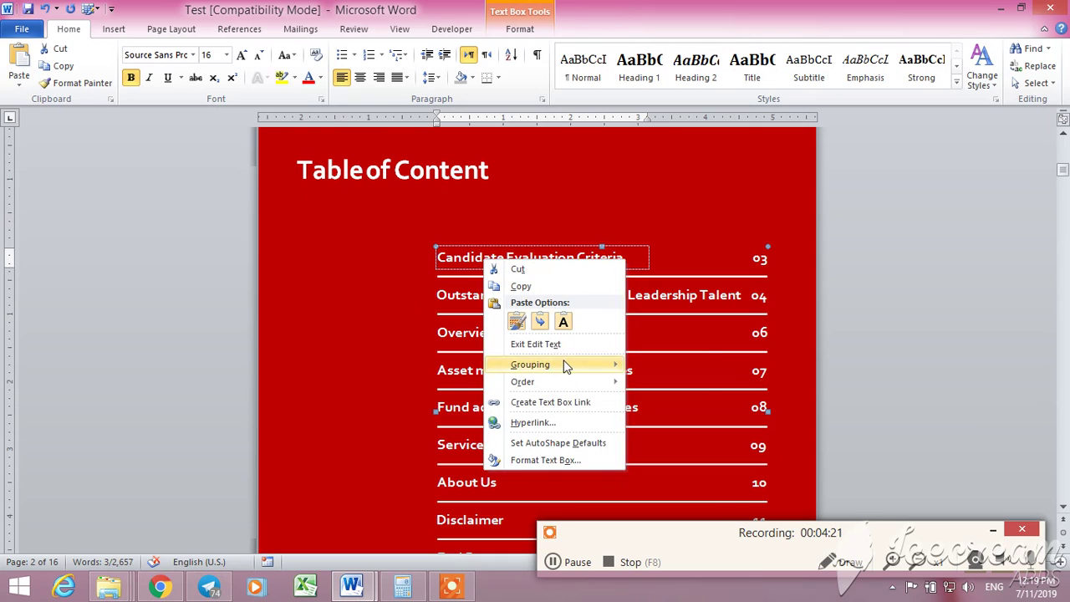
pyautogui.moveTo(585, 364)
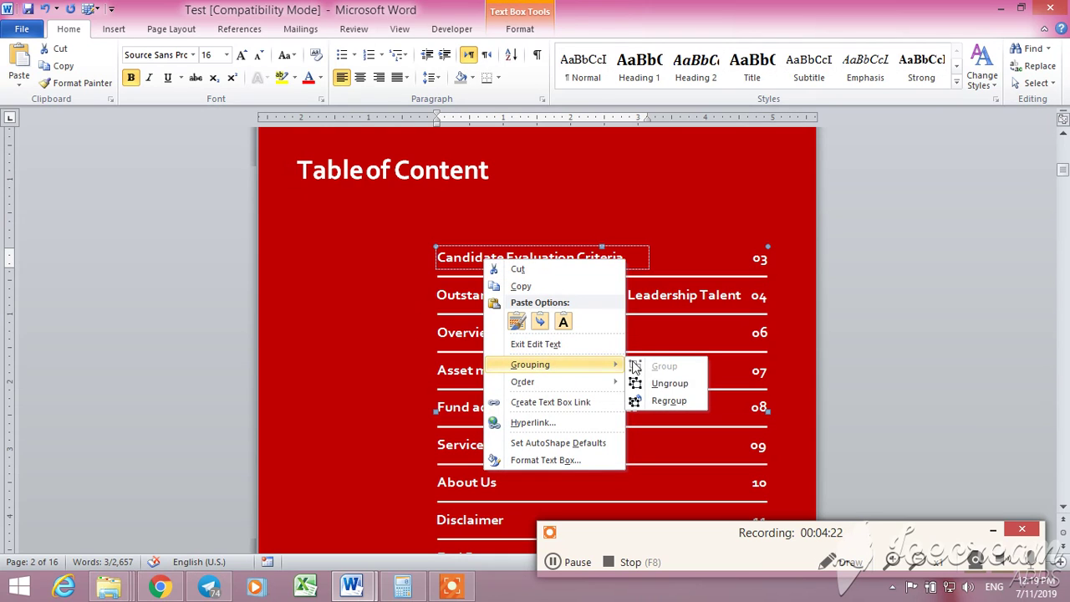
pyautogui.click(668, 385)
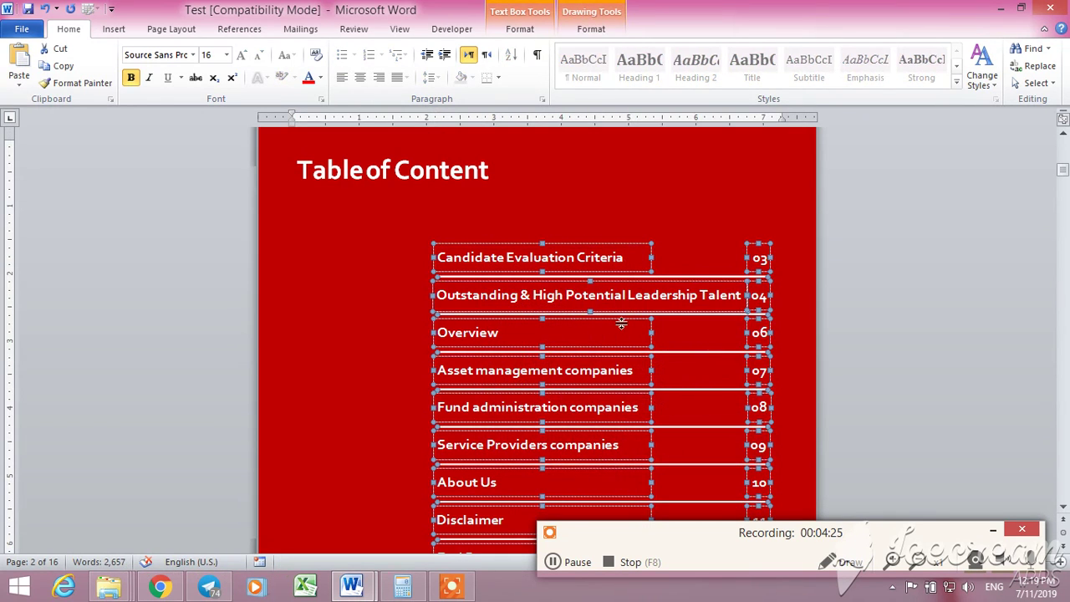
pyautogui.scroll(-1, 621, 322)
pyautogui.scroll(-3, 621, 326)
pyautogui.click(381, 392)
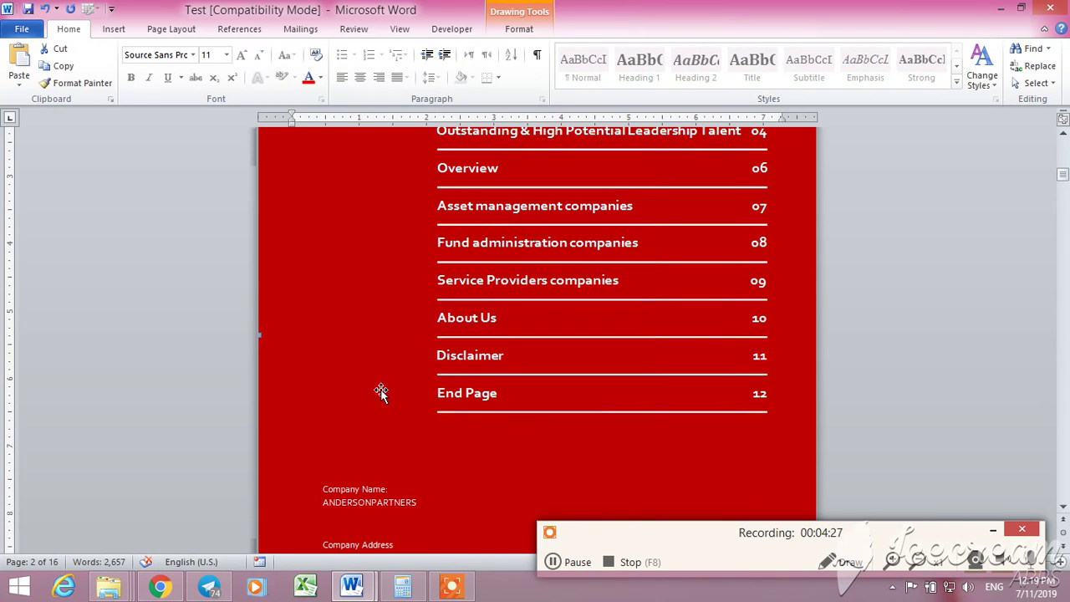
# Select the "End Page" text box, its page number and the divider line beneath it together
pyautogui.click(475, 378)
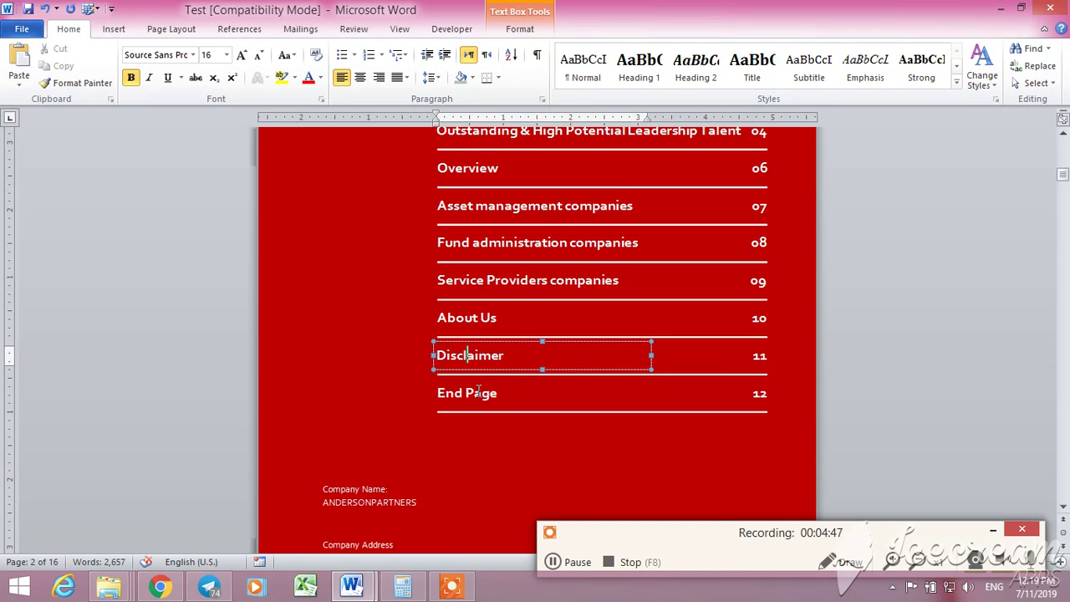
pyautogui.click(478, 391)
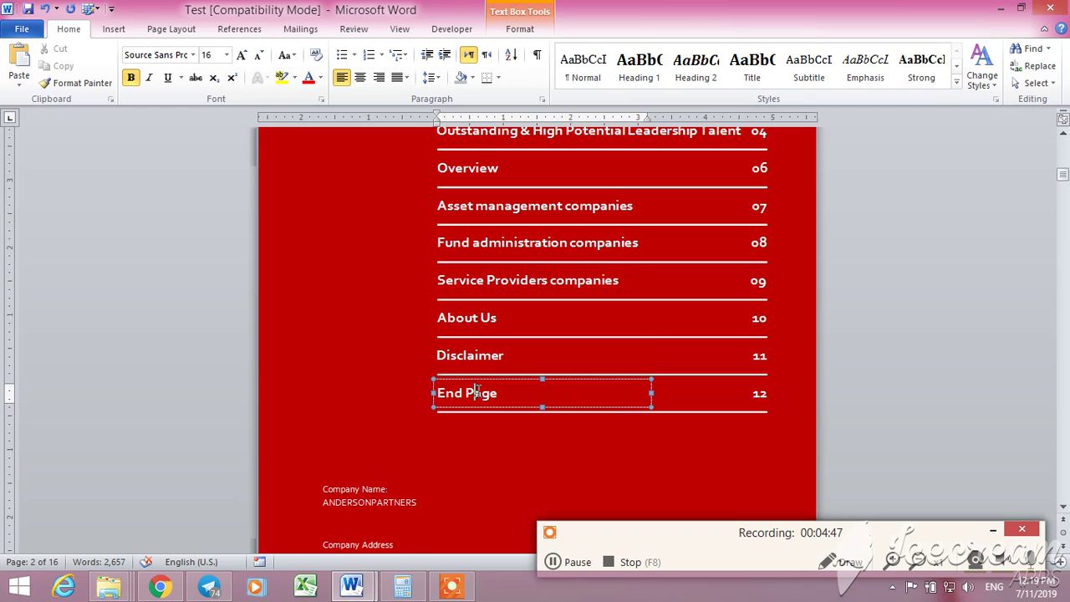
pyautogui.keyDown('shift'); pyautogui.click(735, 395); pyautogui.keyUp('shift')
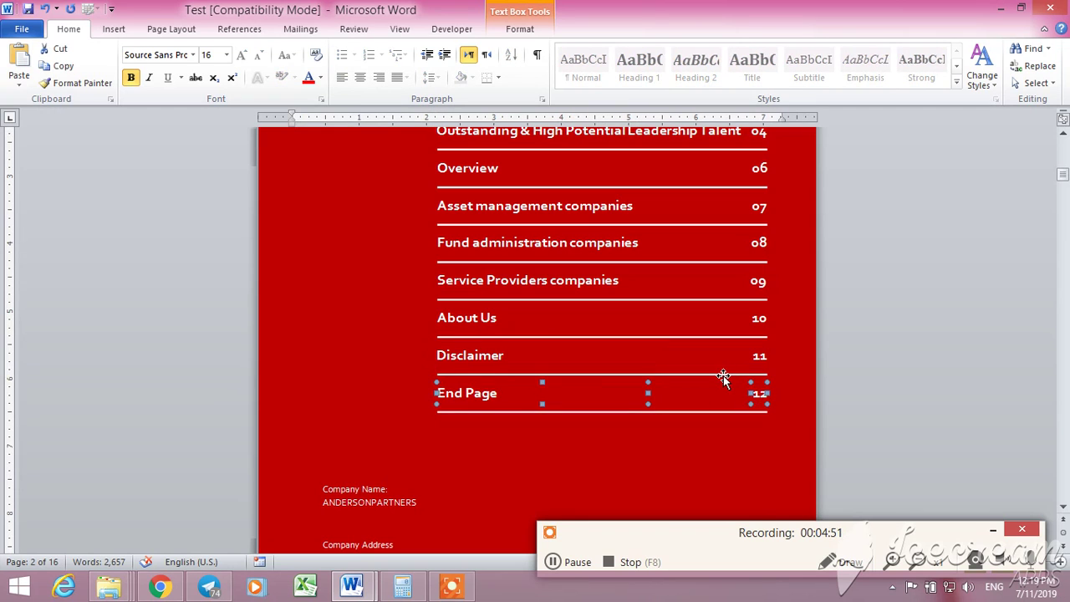
pyautogui.keyDown('shift'); pyautogui.click(706, 412); pyautogui.keyUp('shift')
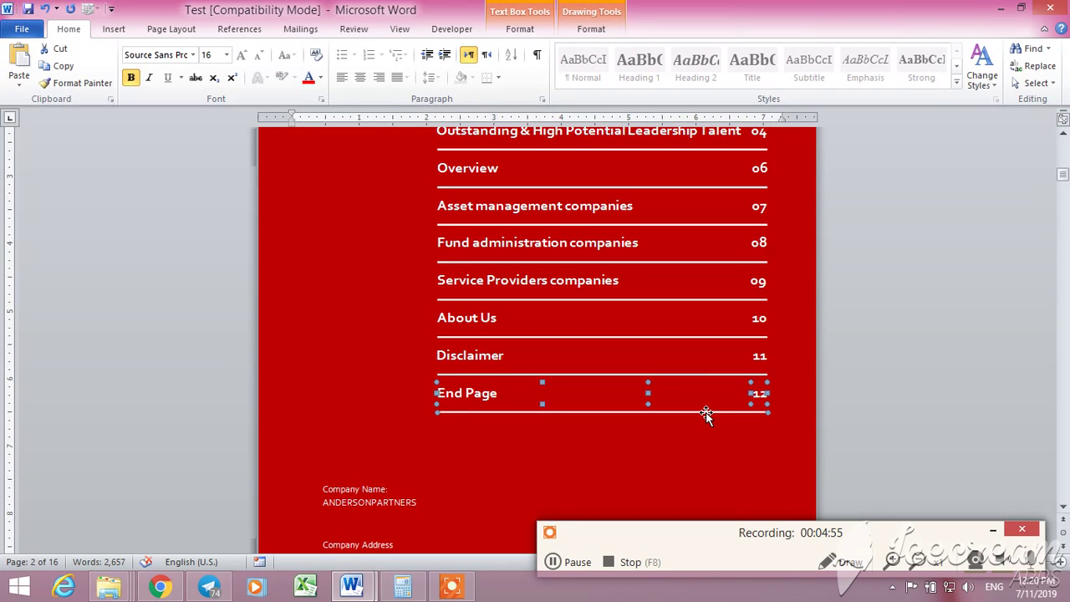